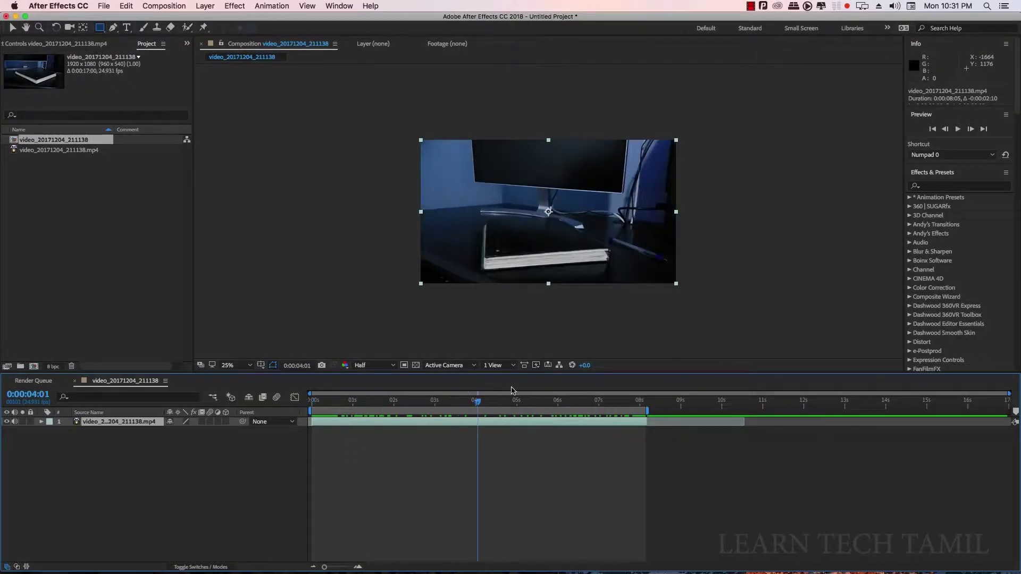
Scrub through the desk clip, then import Blue_Skies.mp3 into the project
left_click(326, 402)
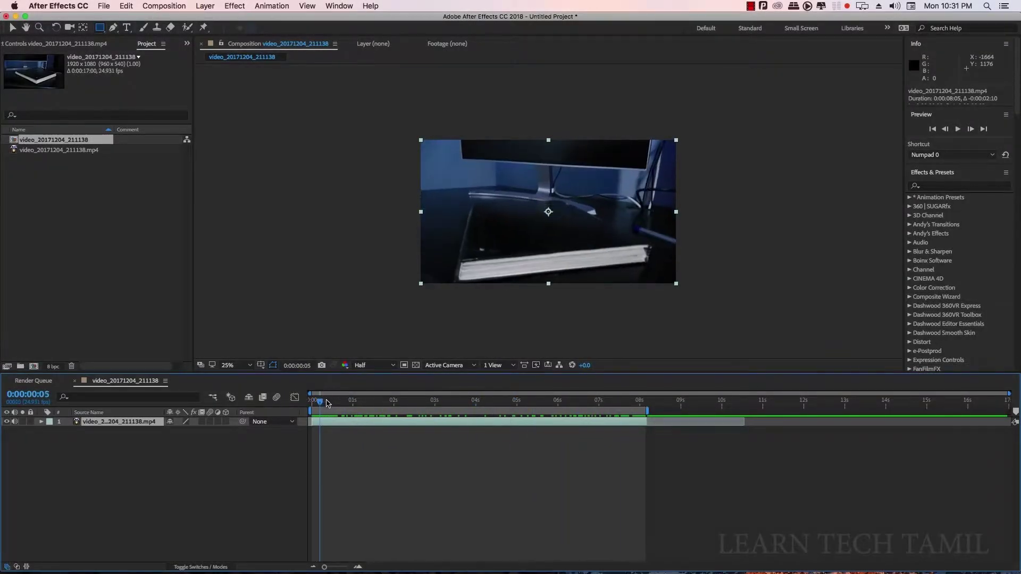
left_click_drag(325, 402, 608, 402)
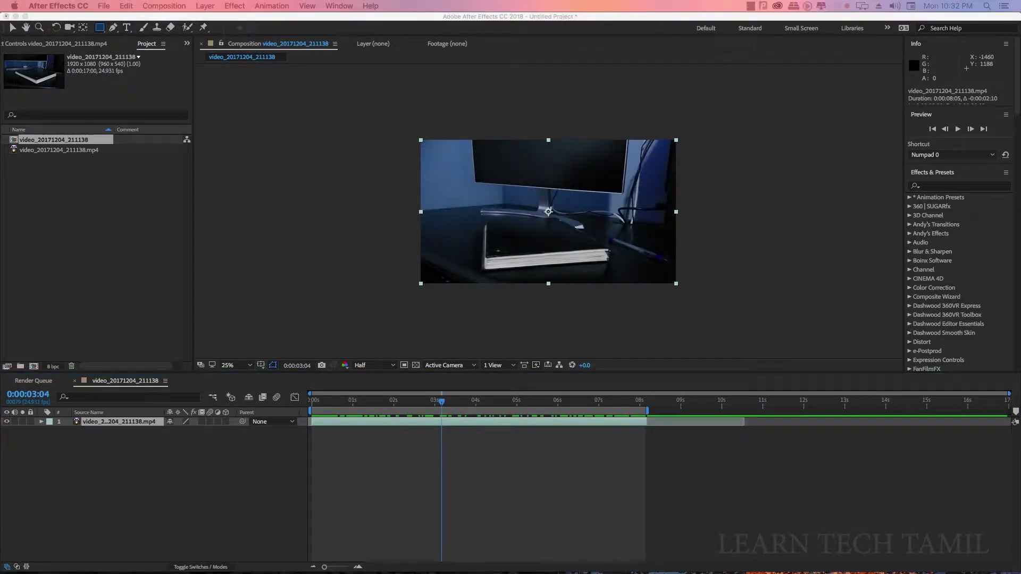
left_click_drag(87, 250, 137, 254)
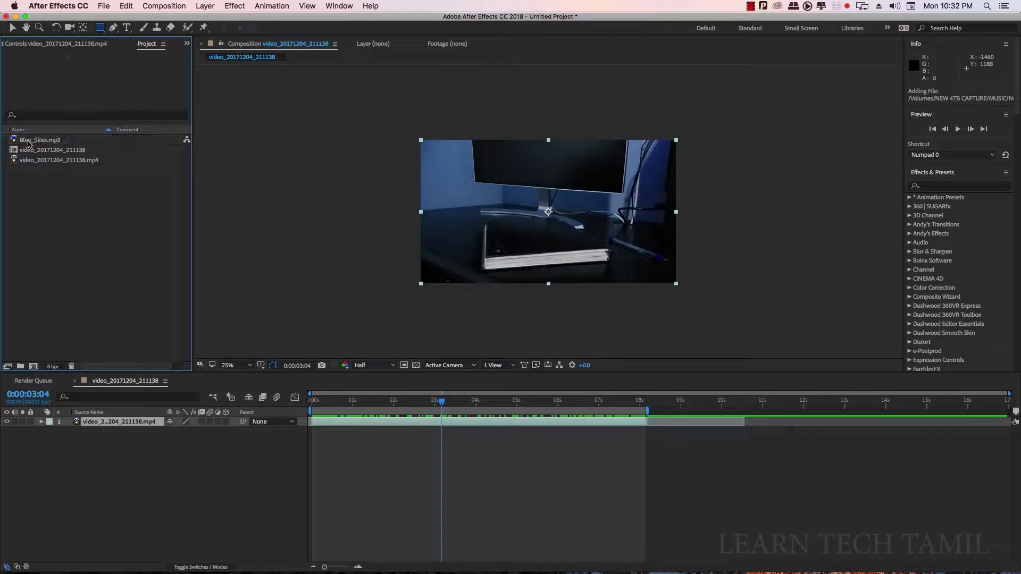
Select the video composition and its layer, then switch to the Motion Tracking workspace
left_click(52, 151)
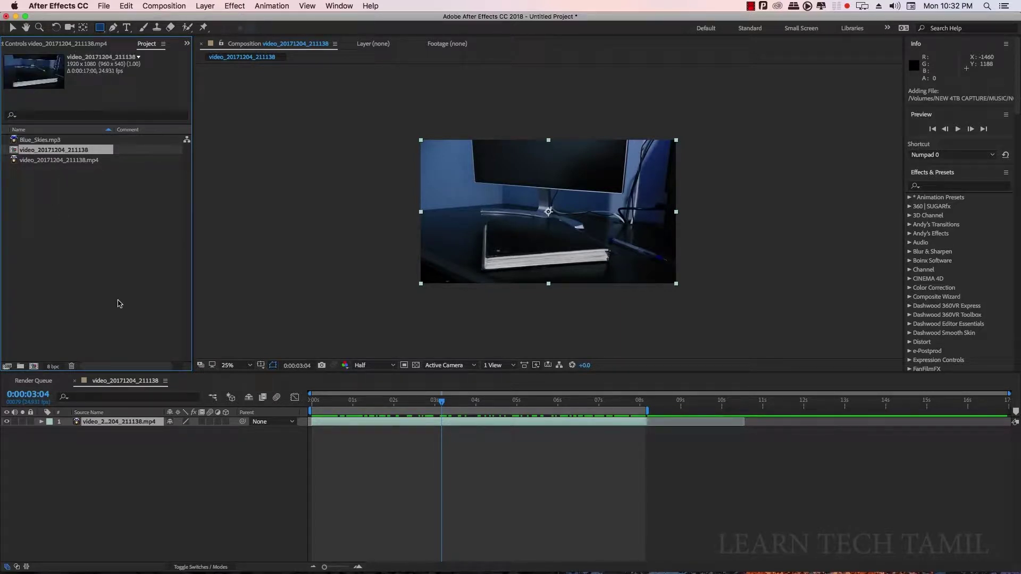
left_click(114, 429)
left_click(120, 422)
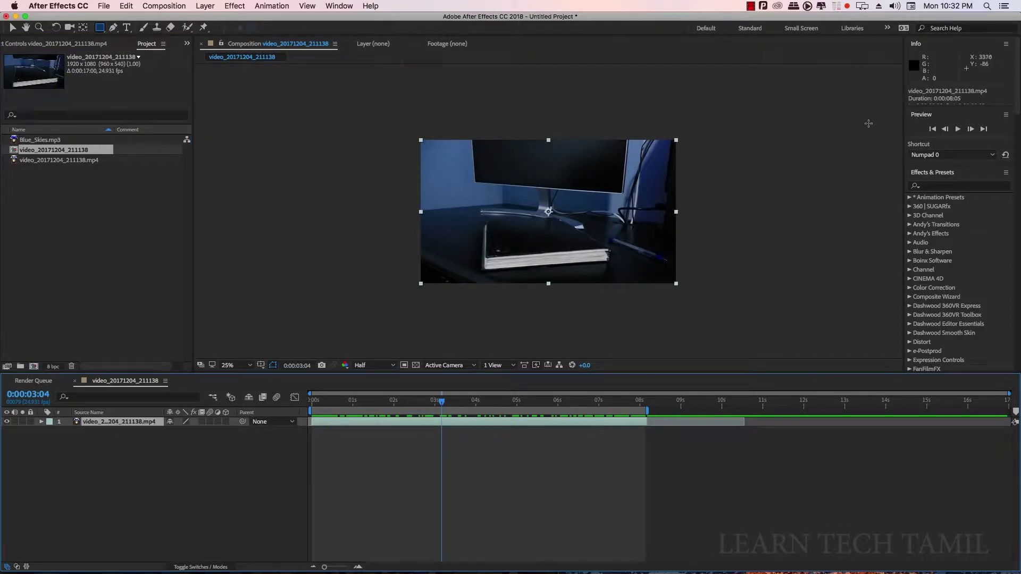
left_click(888, 28)
left_click(914, 133)
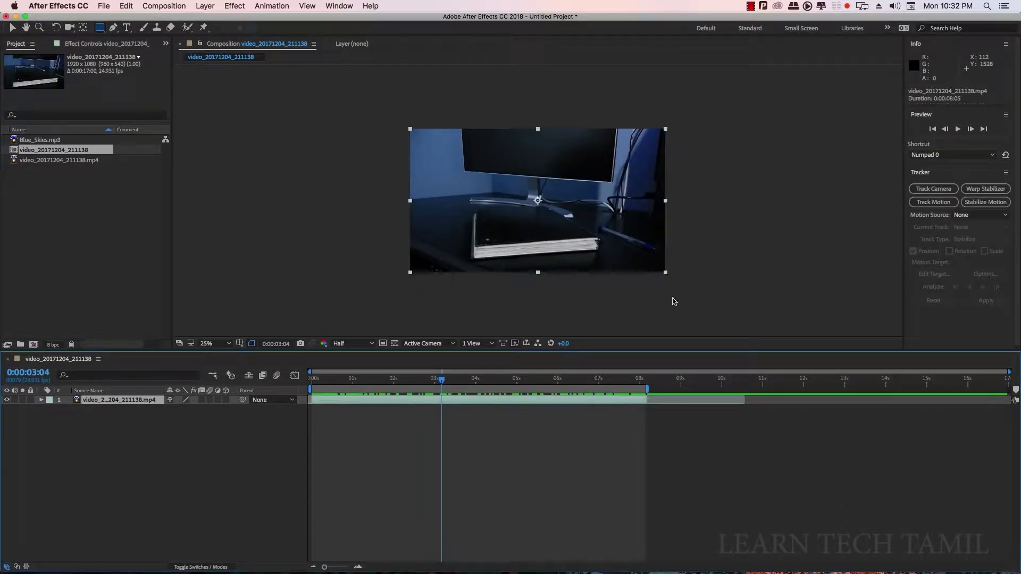
Run Track Camera on the clip, check the track points, and select three on the book
left_click(949, 190)
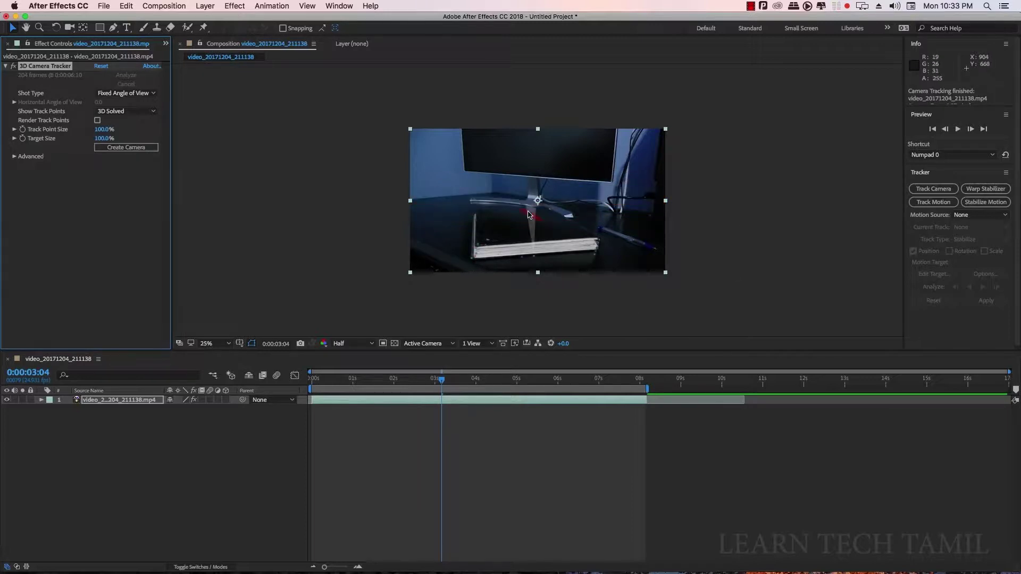
key("slash")
key("comma")
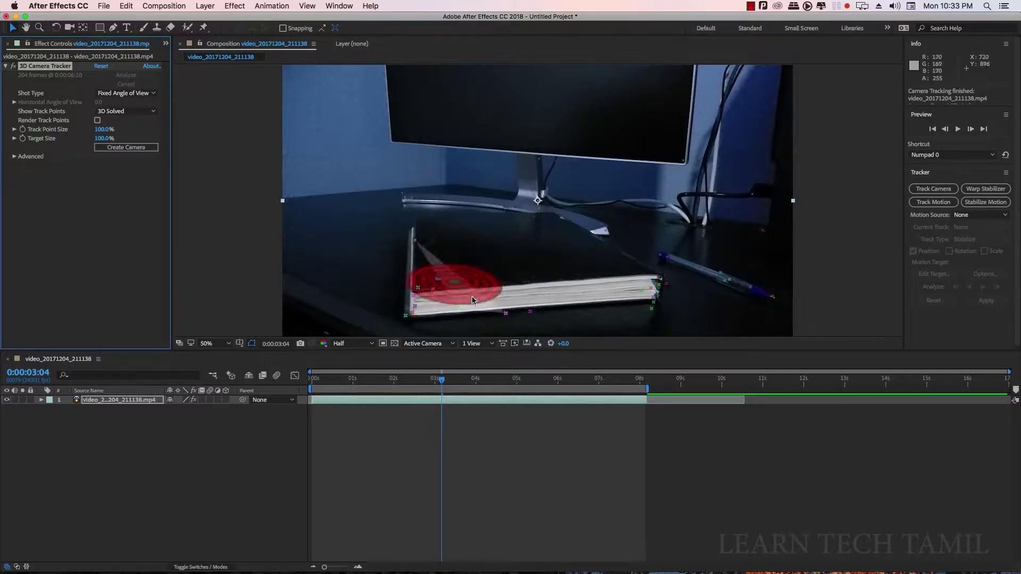
left_click(465, 296)
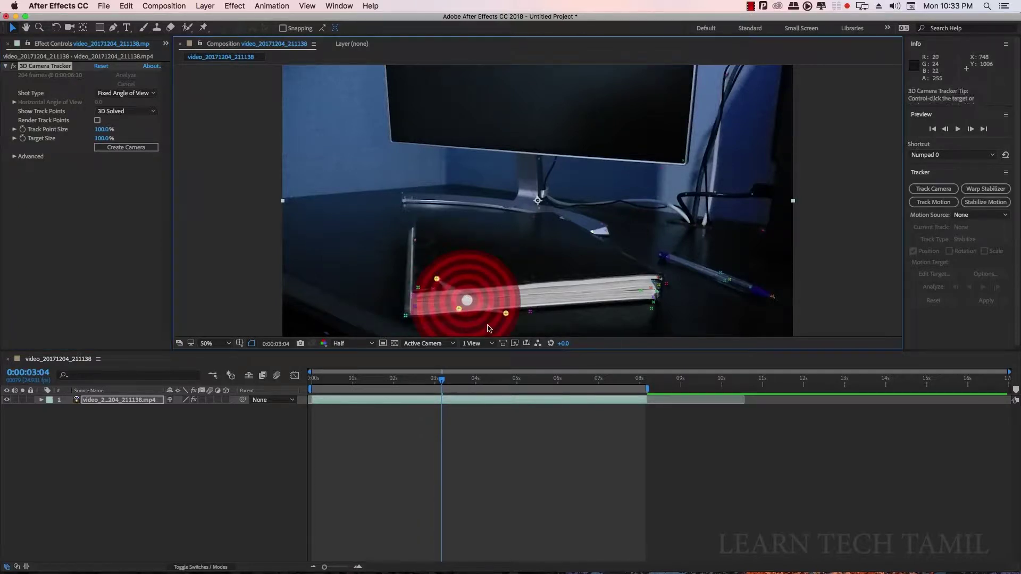
Create a solid and camera from the book's track points, then select Track Solid 1
right_click(481, 311)
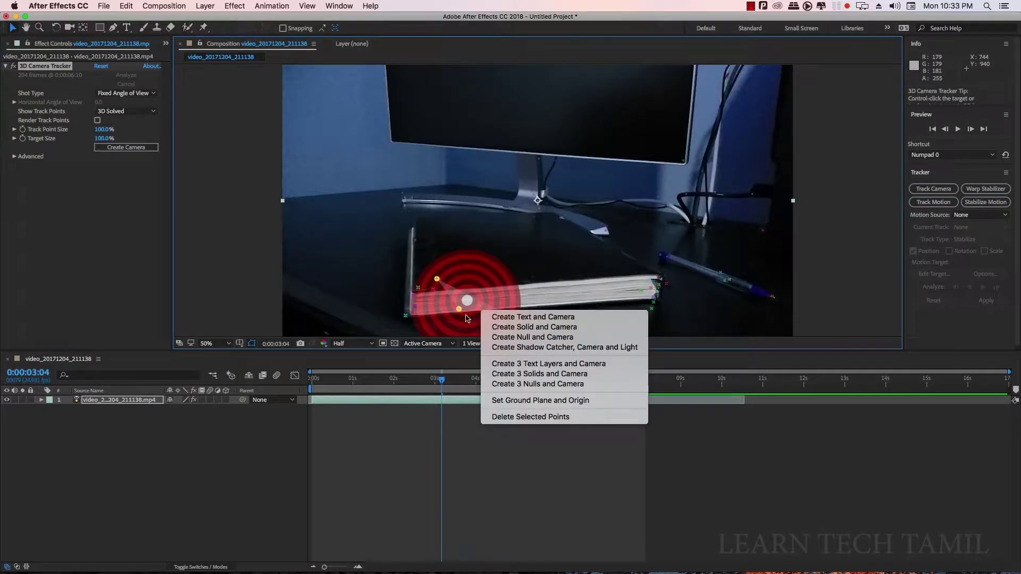
left_click(474, 316)
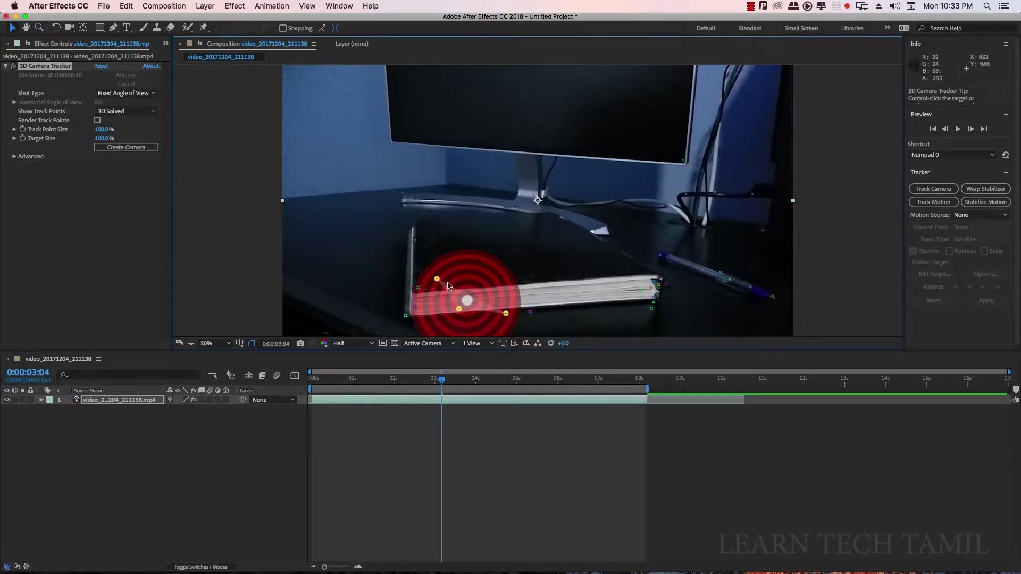
right_click(485, 309)
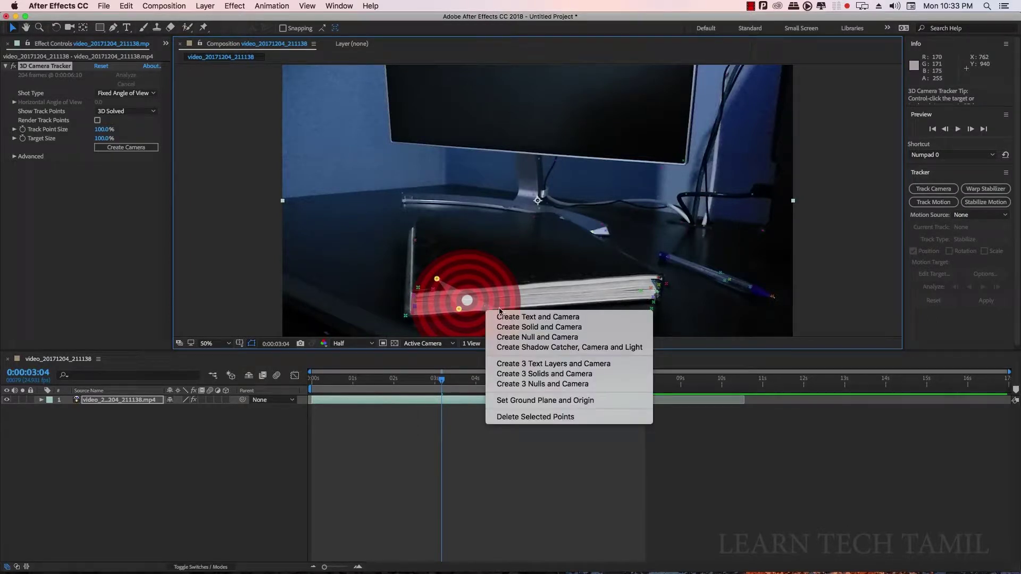
left_click(546, 327)
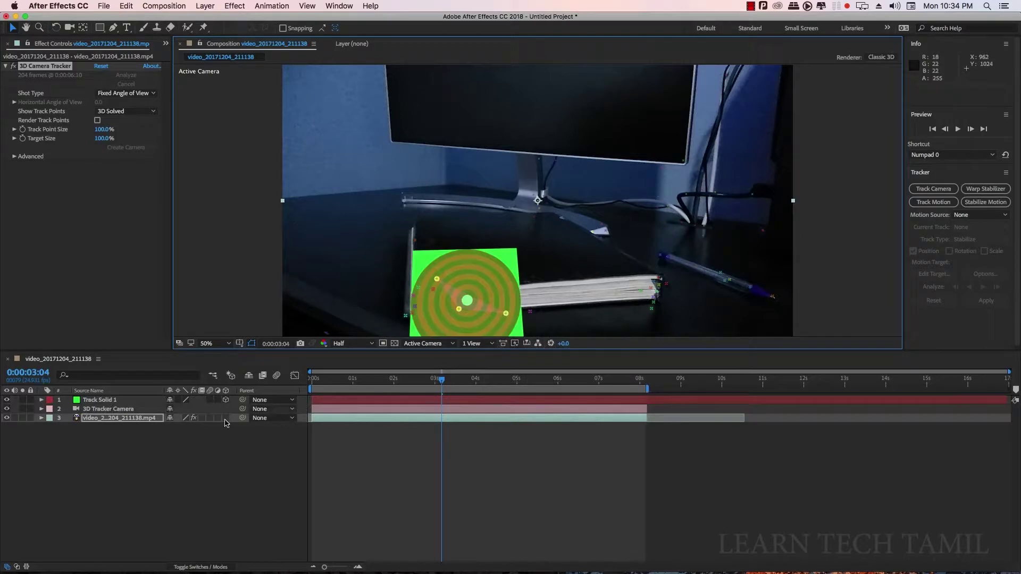
scroll(596, 267, "down", 2)
scroll(596, 267, "down", 1)
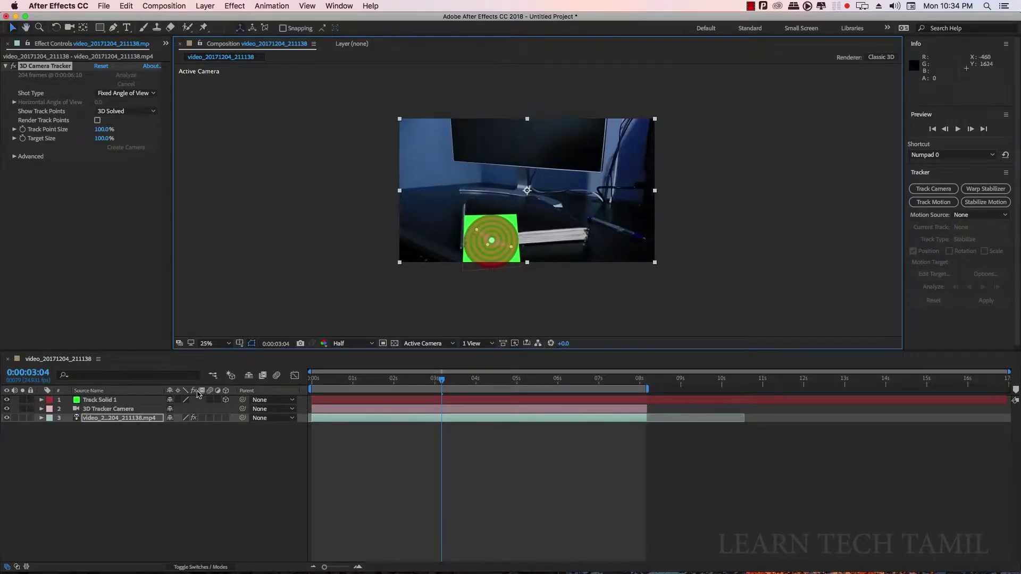
left_click(107, 404)
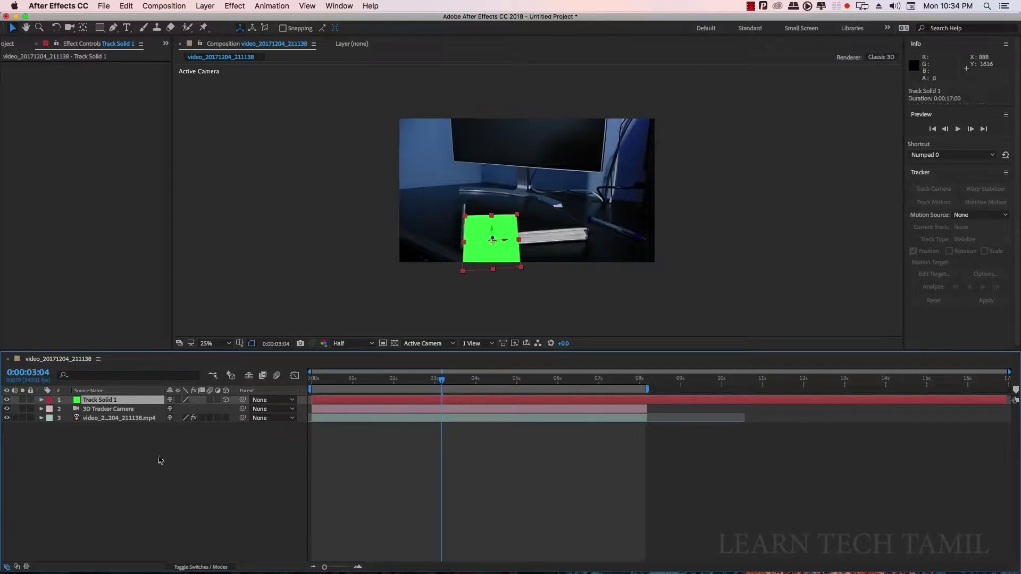
In the Effects workspace, search 'audio' and apply Audio Spectrum to Track Solid 1
left_click(888, 28)
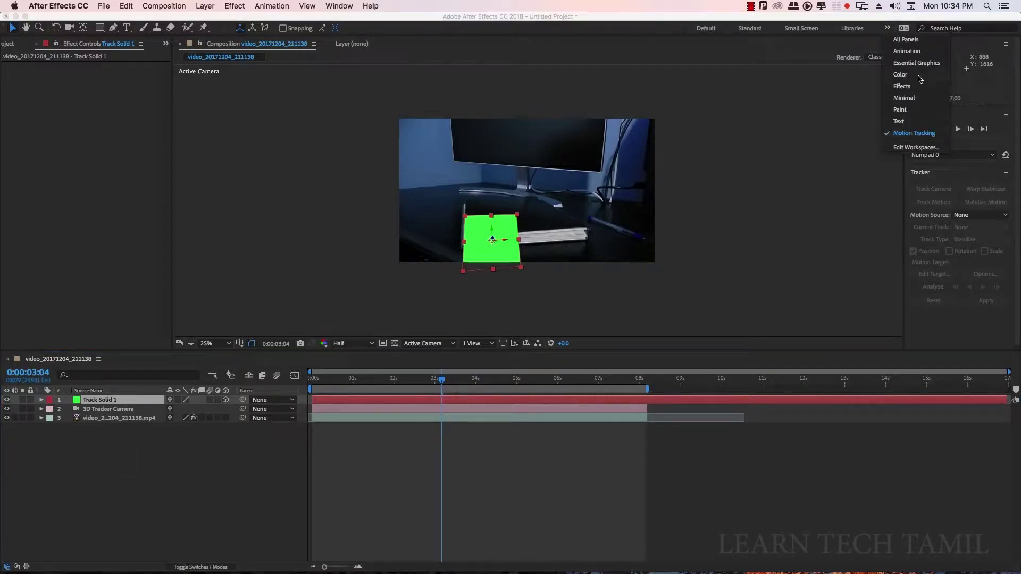
left_click(902, 87)
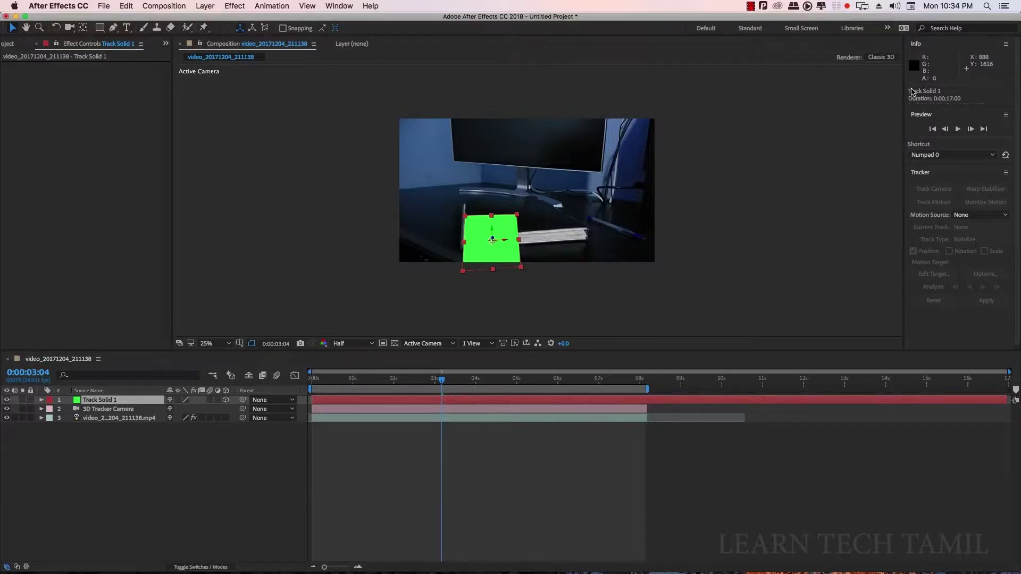
left_click(915, 186)
type("au")
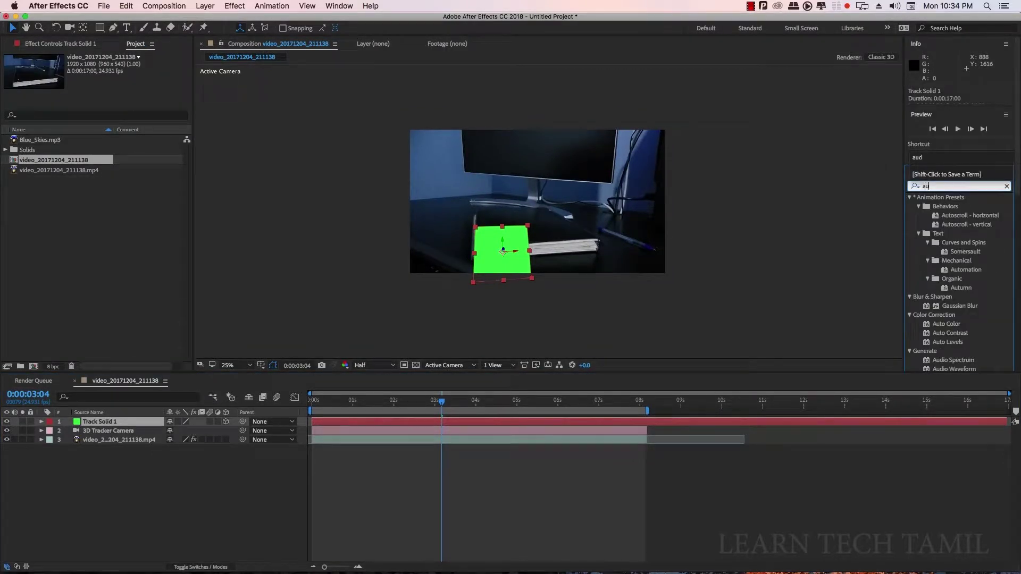
type("dio")
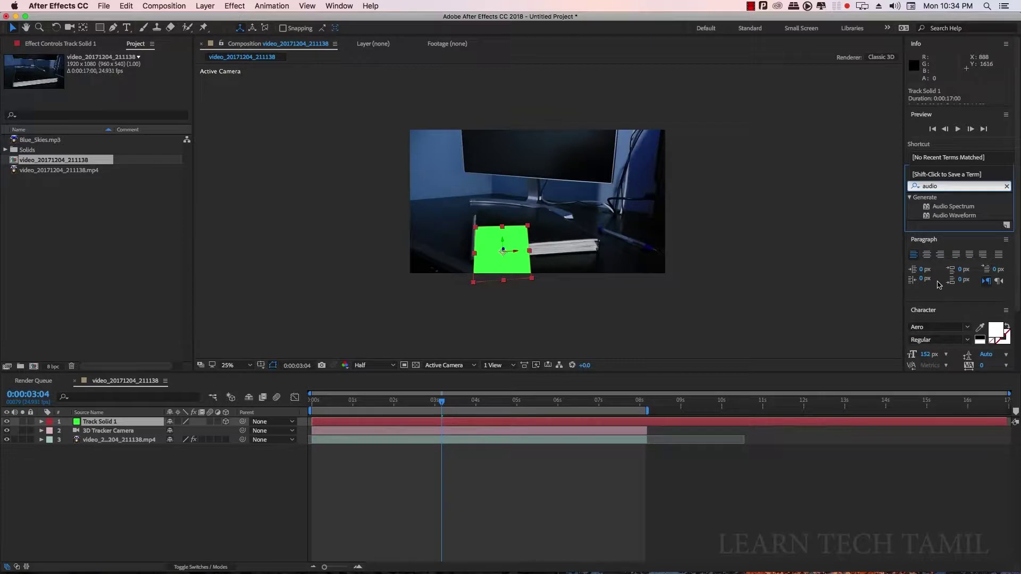
left_click(941, 208)
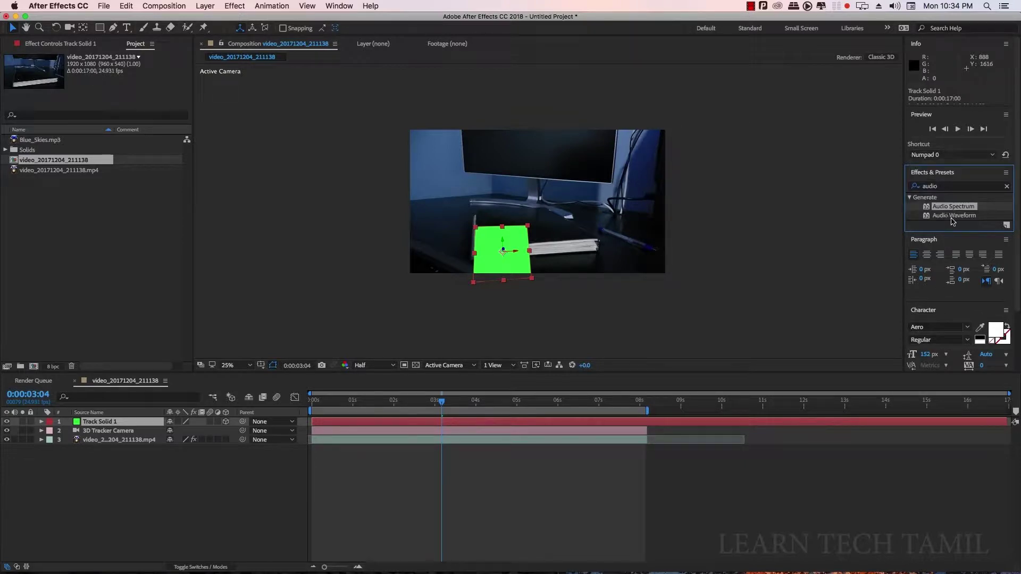
mouse_move(958, 210)
left_mouse_down()
mouse_move(114, 437)
mouse_move(104, 425)
left_mouse_up()
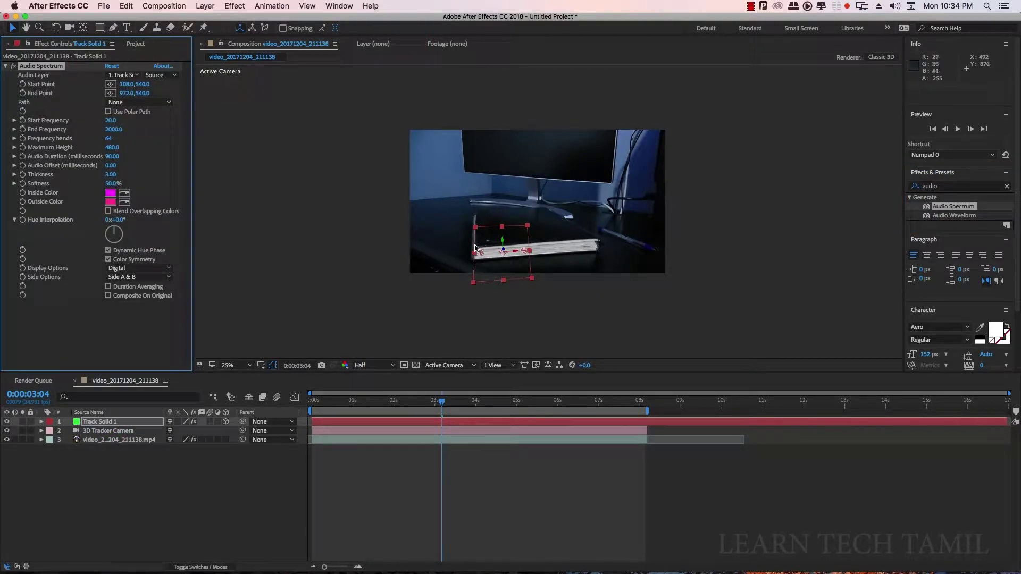
Move to 0:00:02:20, leave Audio Layer unchanged, and return to the Project panel
left_click(440, 405)
left_click_drag(440, 404, 426, 404)
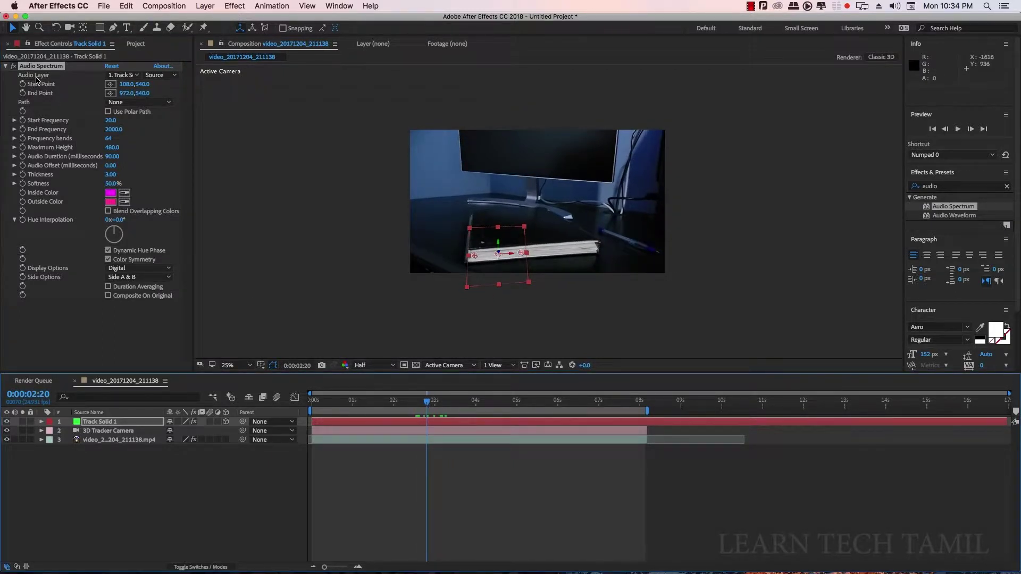
left_click(135, 77)
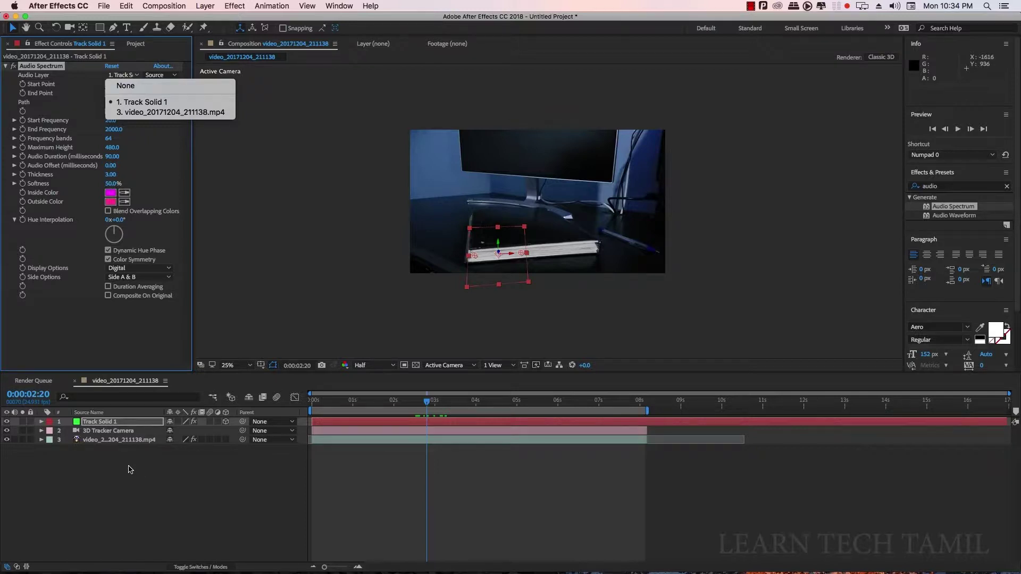
key("Escape")
left_click(136, 45)
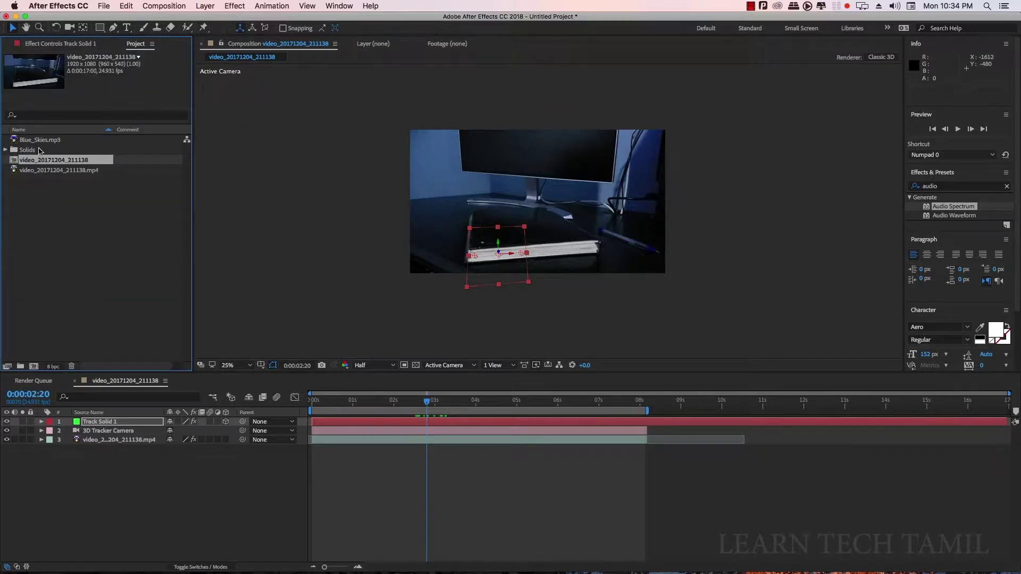
Add Blue_Skies.mp3 as layer 4, show its Audio > Waveform, and preview with music
mouse_move(40, 140)
left_mouse_down()
mouse_move(112, 449)
mouse_move(84, 466)
left_mouse_up()
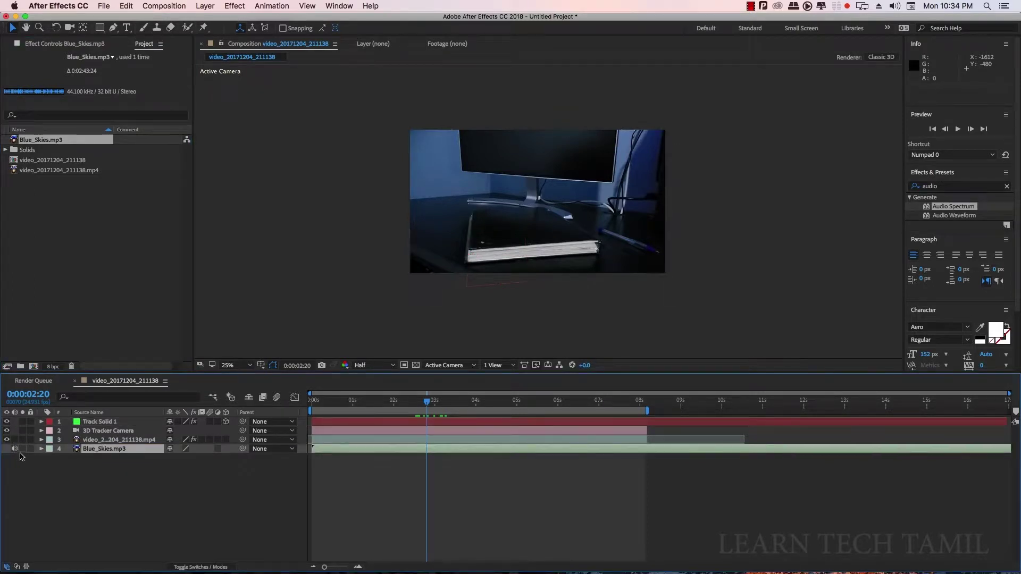
left_click(41, 449)
left_click(51, 459)
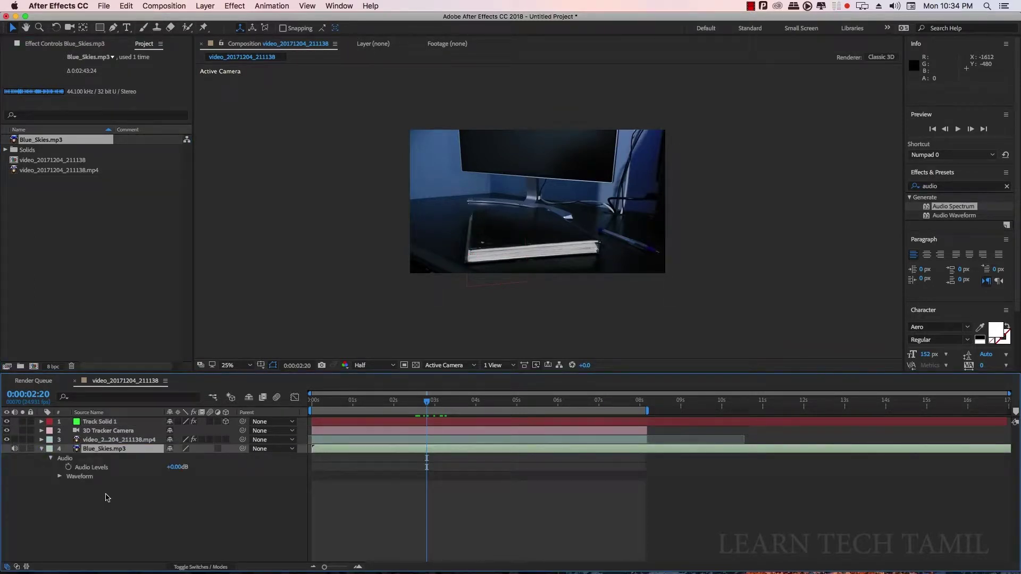
left_click(60, 477)
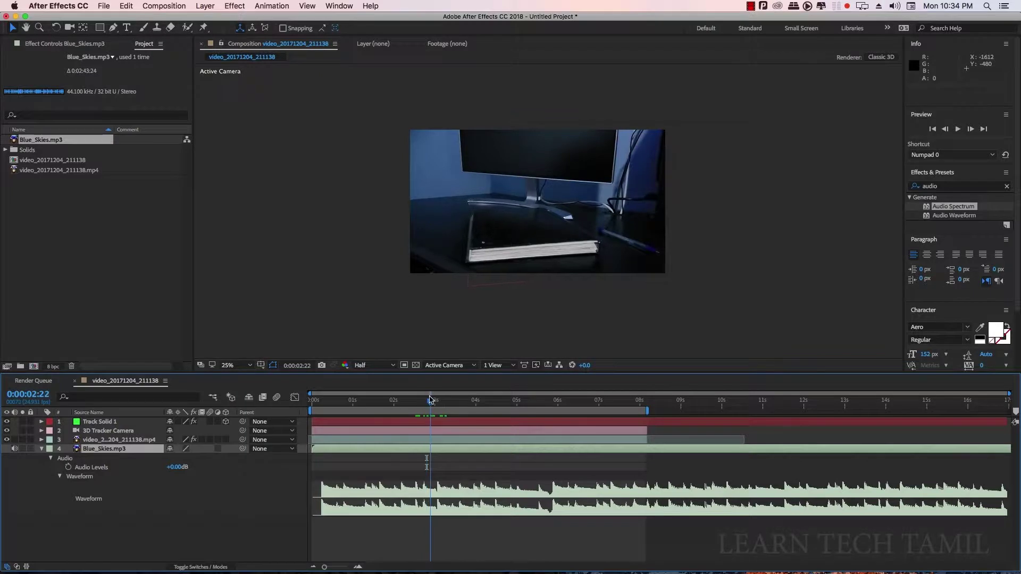
key("space")
key("space")
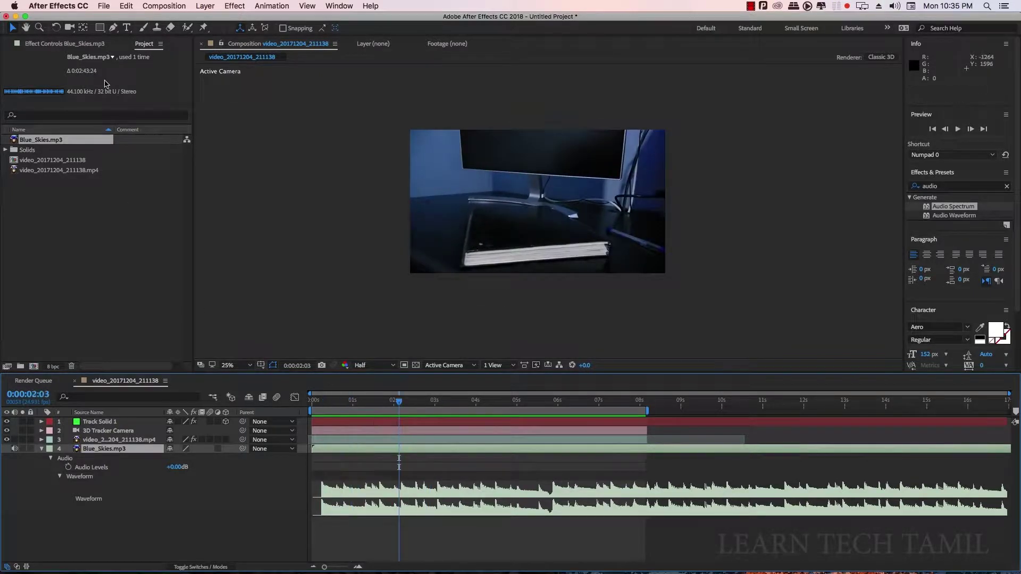
left_click(100, 424)
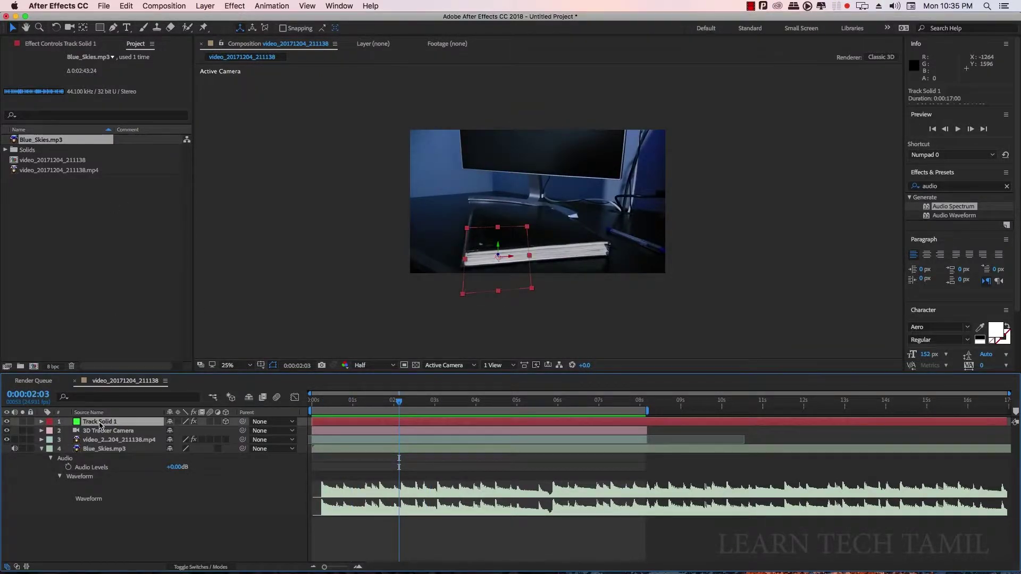
Set Track Solid 1's Audio Spectrum Audio Layer to 4. Blue_Skies.mp3
left_click(49, 43)
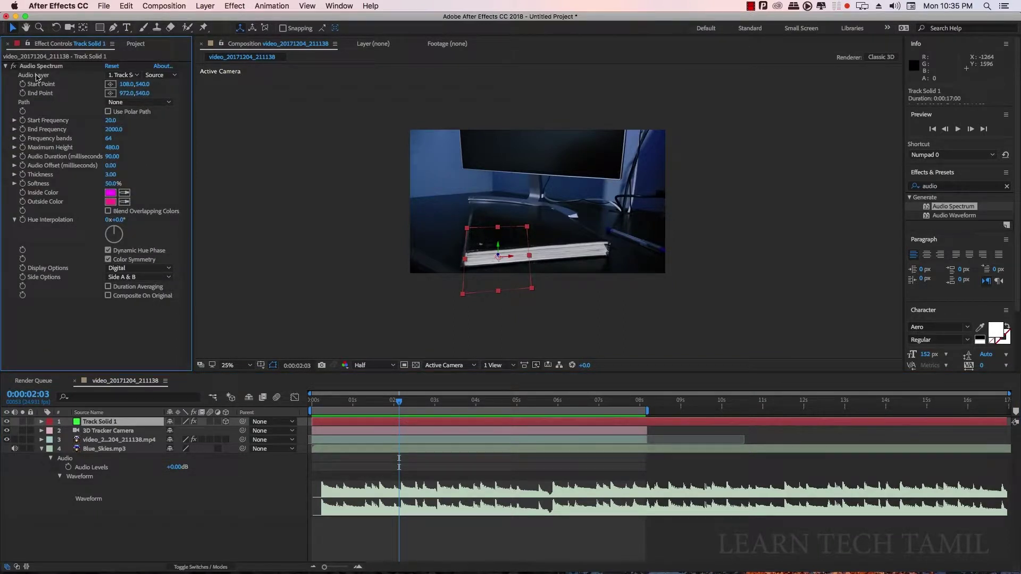
left_click(131, 78)
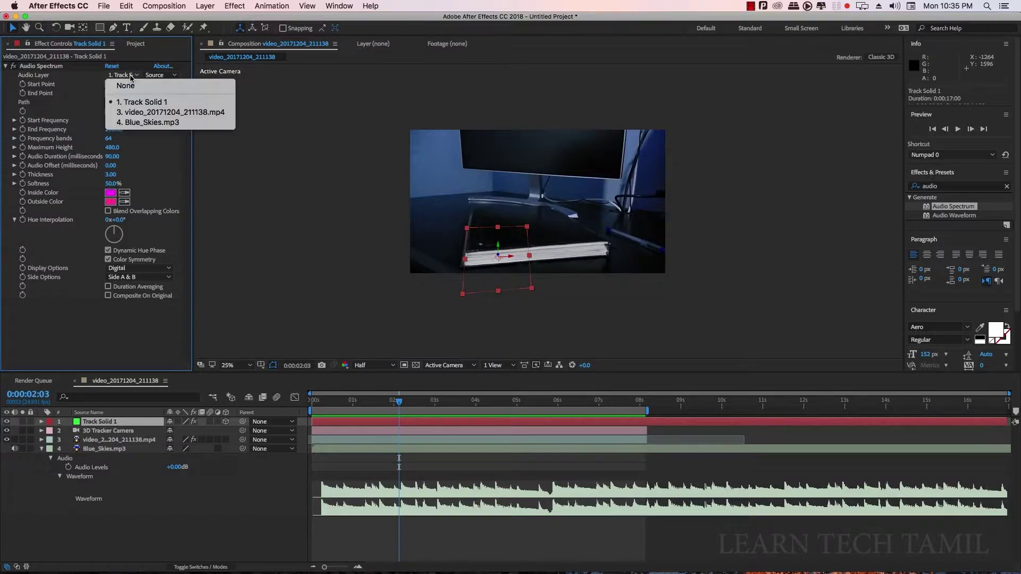
left_click(137, 124)
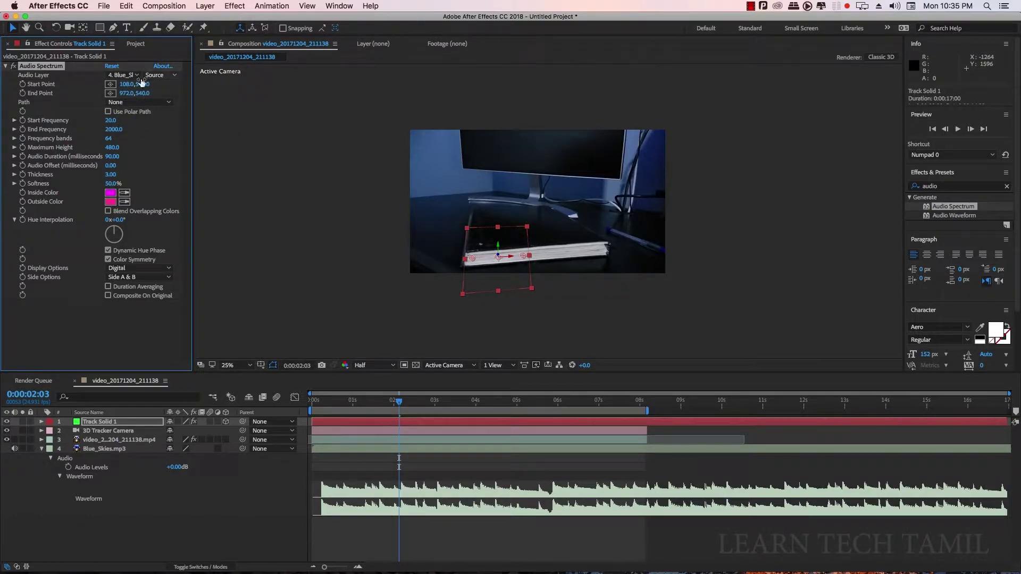
Preview the composition from about 0:00:00:23 at 50% zoom
left_click_drag(399, 405, 350, 406)
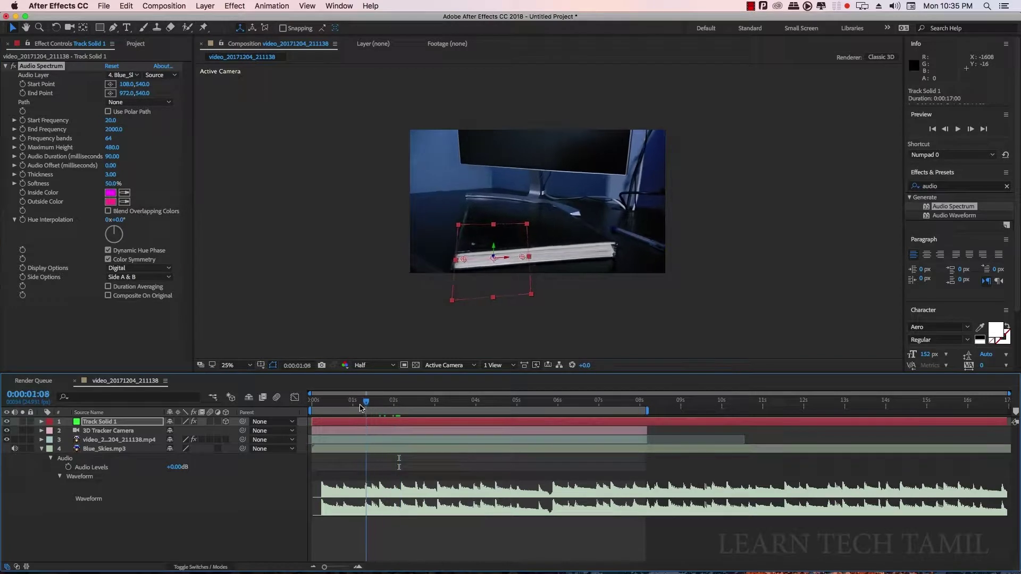
key("period")
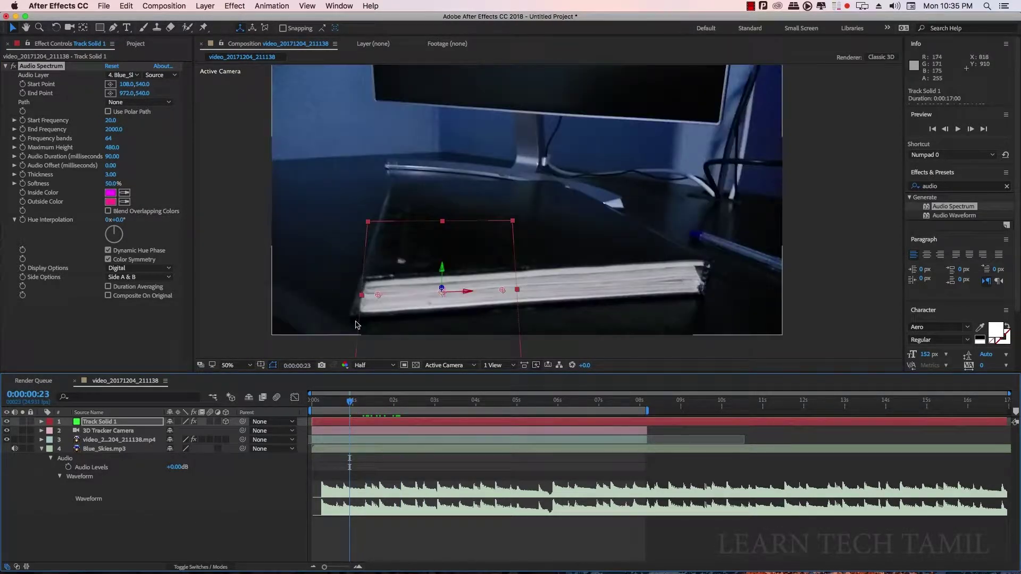
key("space")
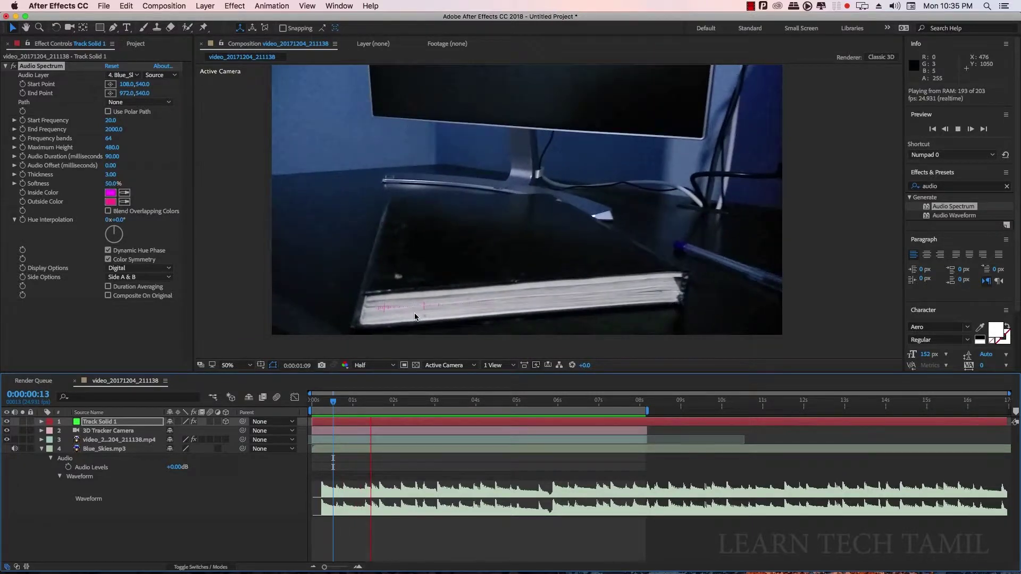
key("space")
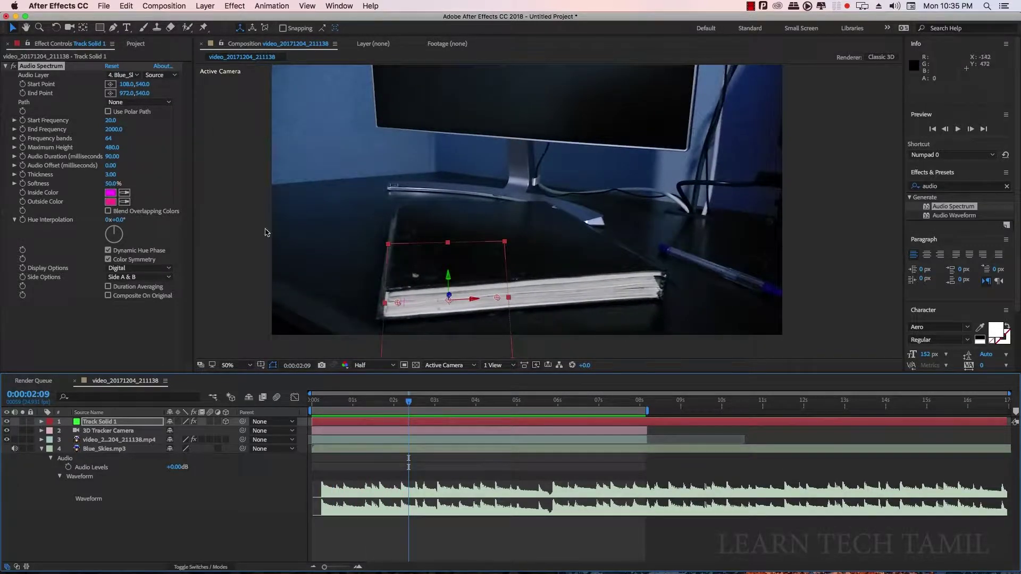
Nudge the solid upward and set Maximum Height 5340 and Thickness 11.80
left_click_drag(456, 261, 455, 223)
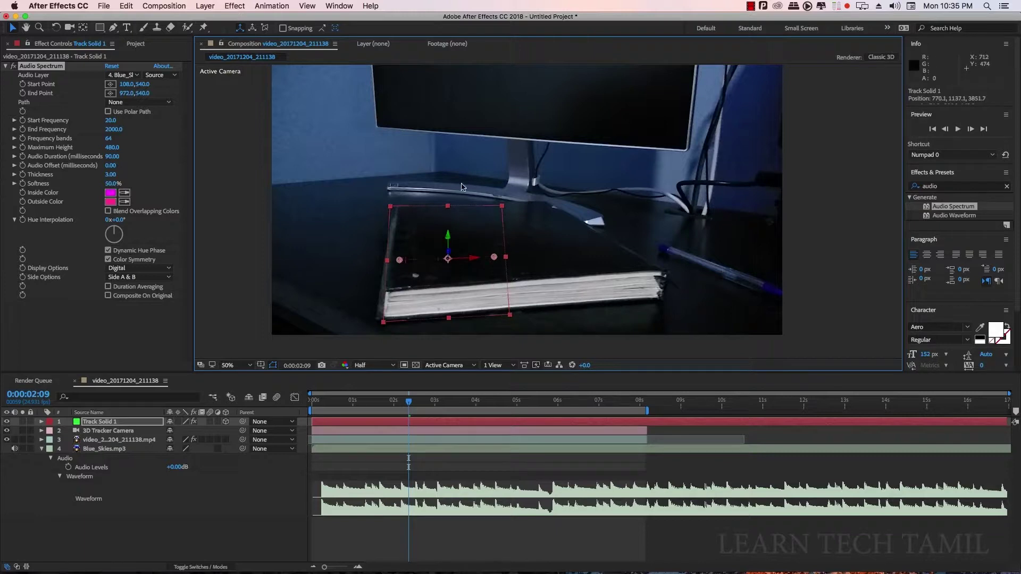
left_click(111, 147)
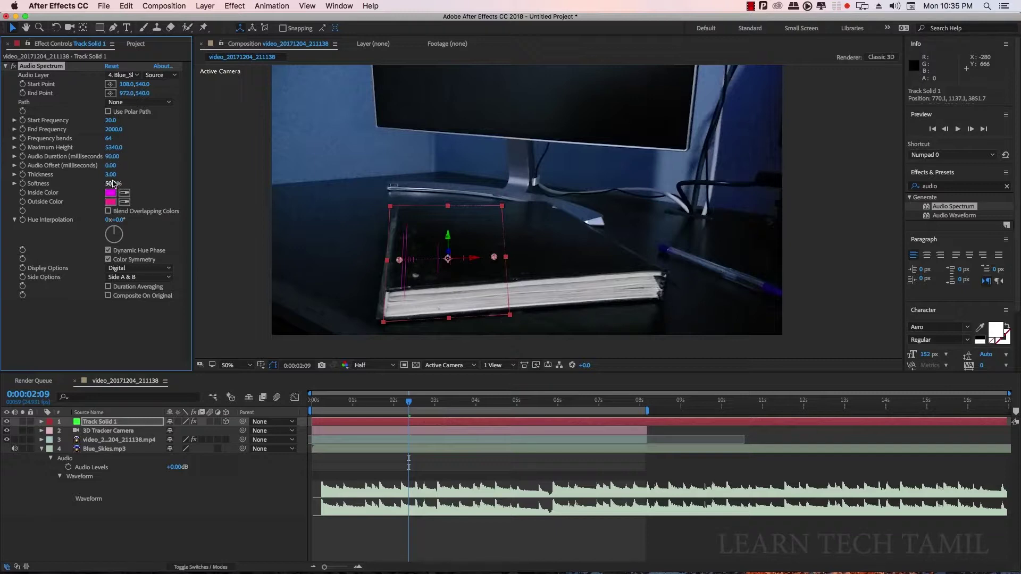
left_click_drag(126, 175, 156, 174)
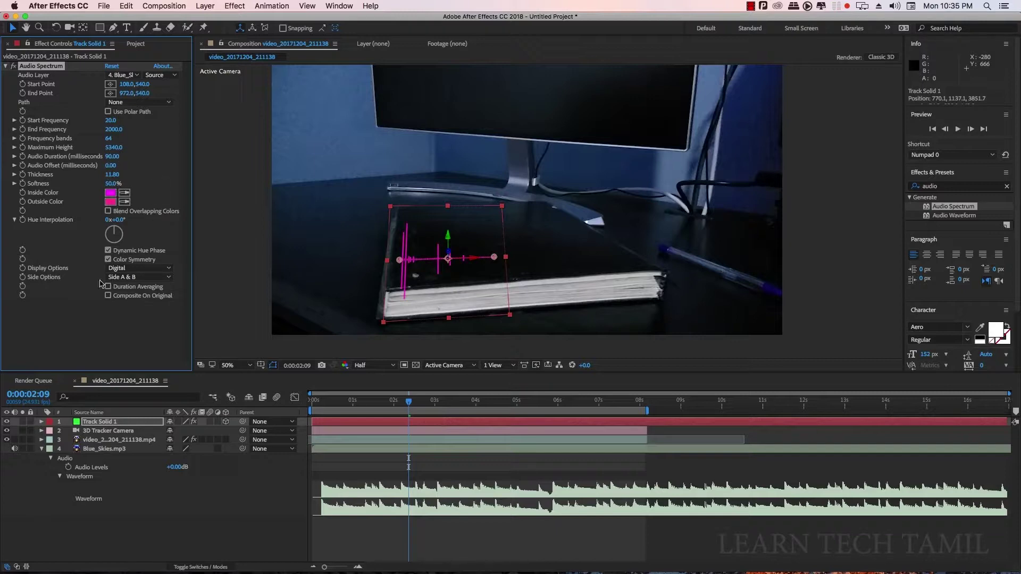
Set Side Options to Side A and Display Options to Analog lines
left_click(145, 277)
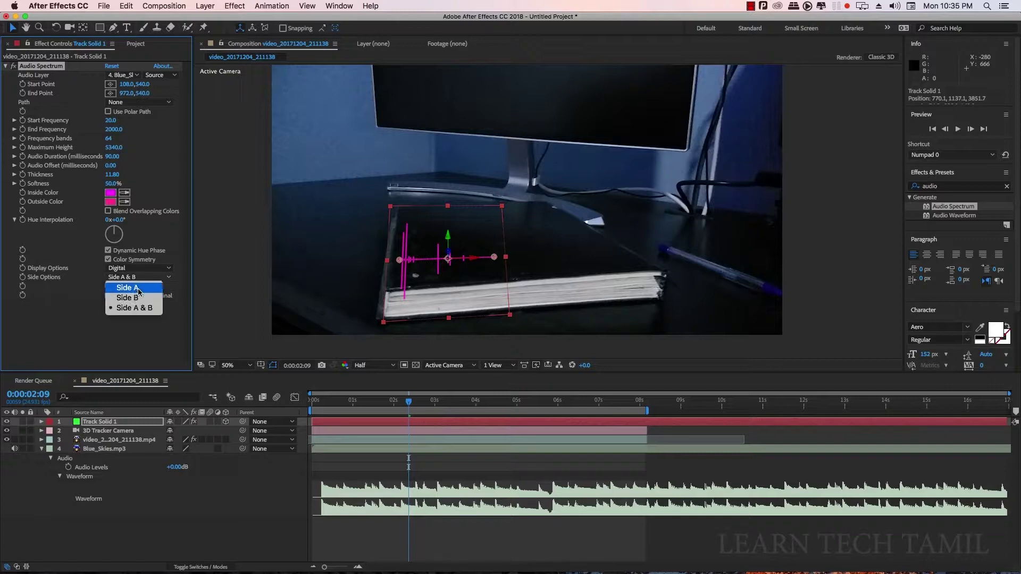
left_click(139, 289)
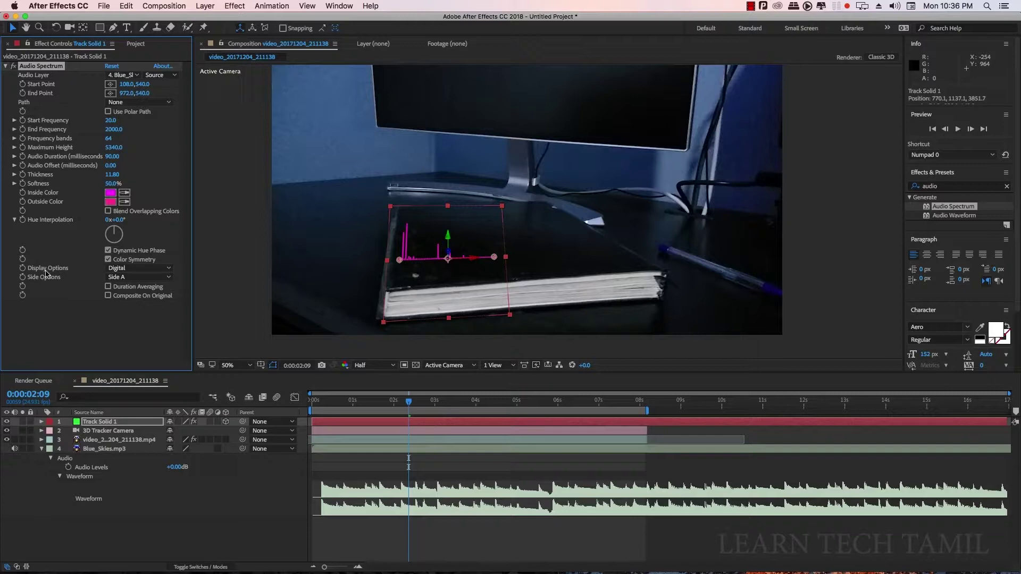
left_click(140, 268)
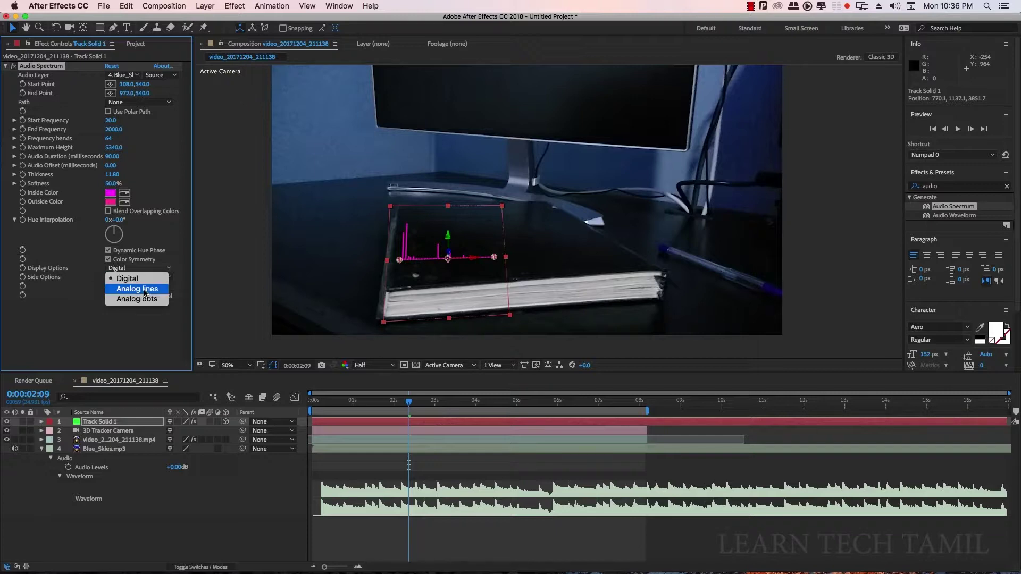
left_click(144, 291)
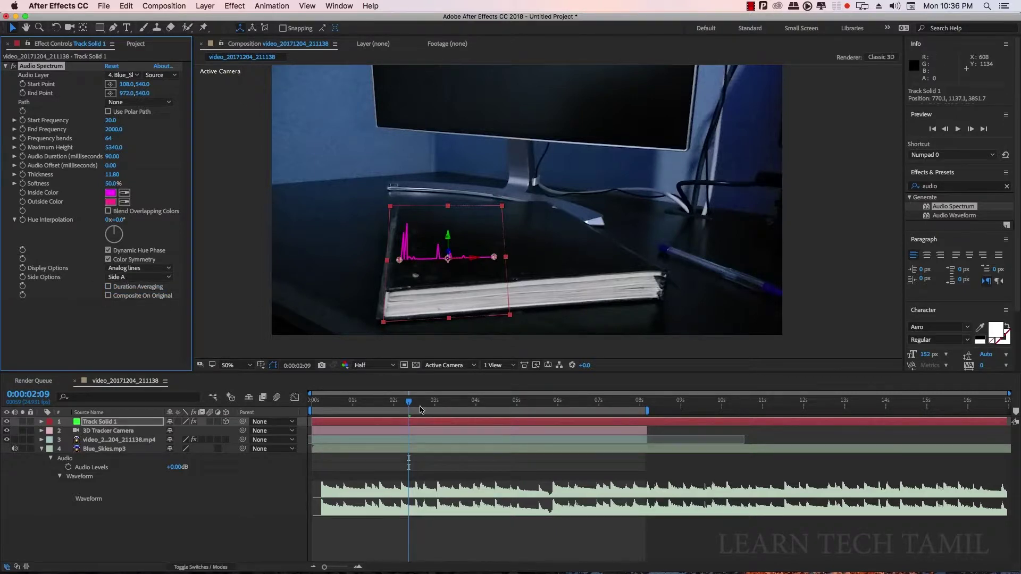
Preview the spectrum from the composition start, stopping back at 0:00:01:06
left_click(396, 407)
left_click_drag(397, 408, 315, 405)
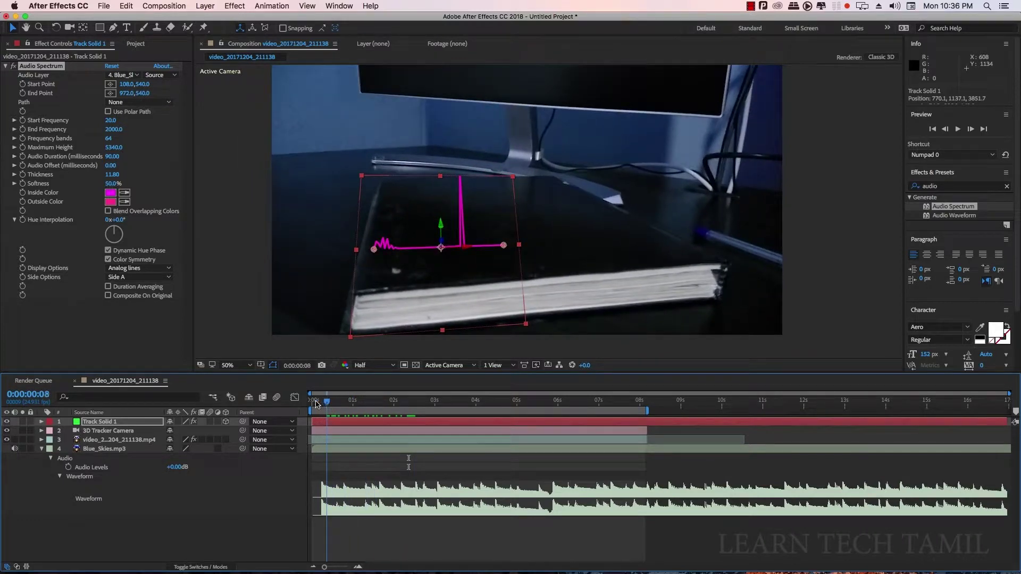
key("space")
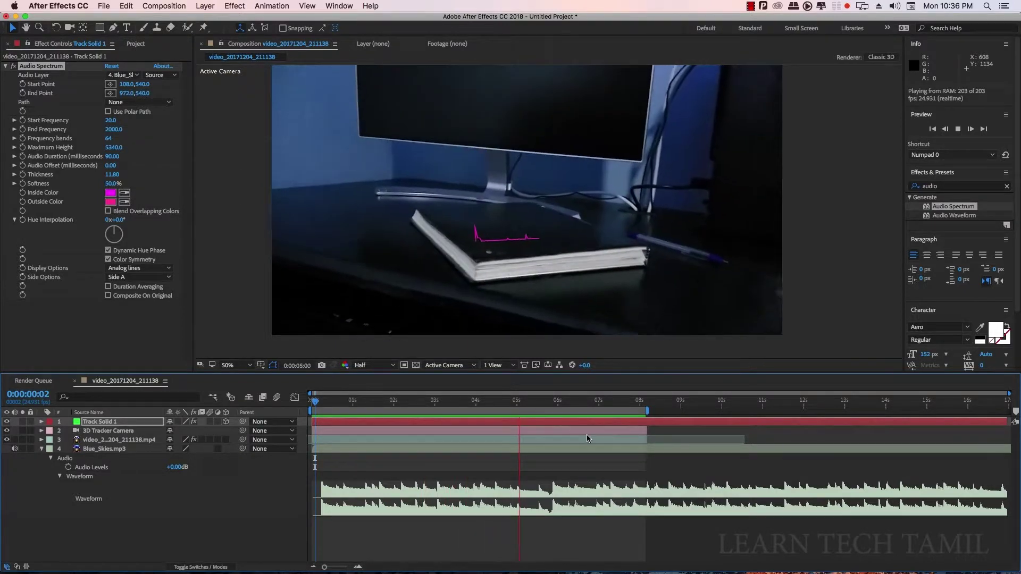
key("space")
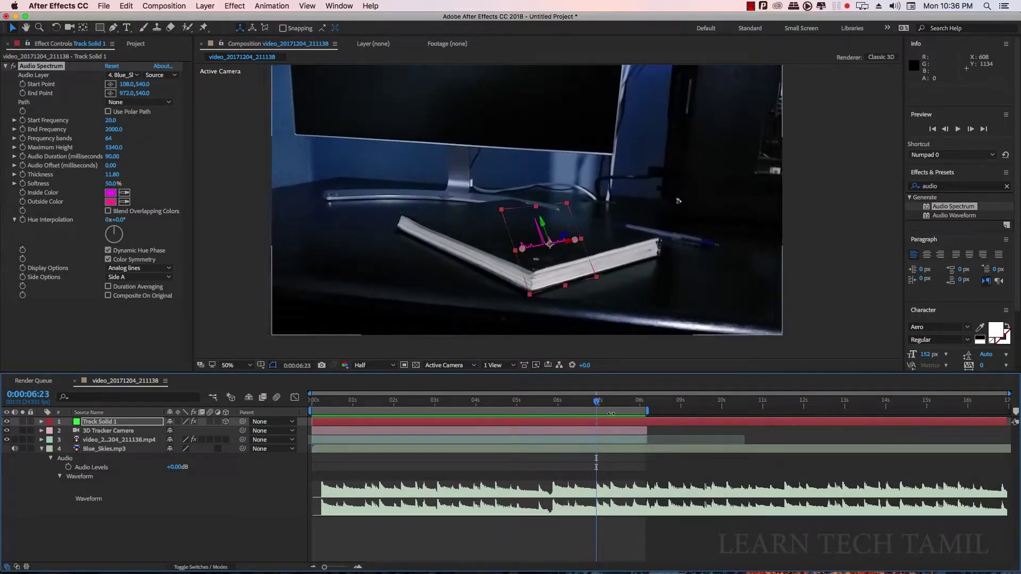
left_click(362, 401)
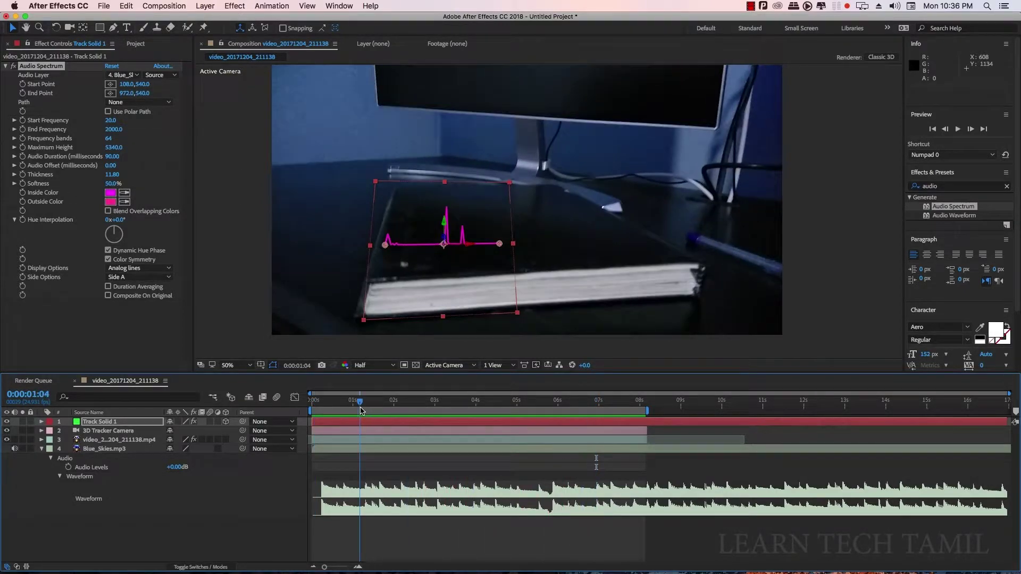
left_click(109, 422)
Tilt Track Solid 1 40° on X, scale it to 124%, and move it above the book
left_click(42, 422)
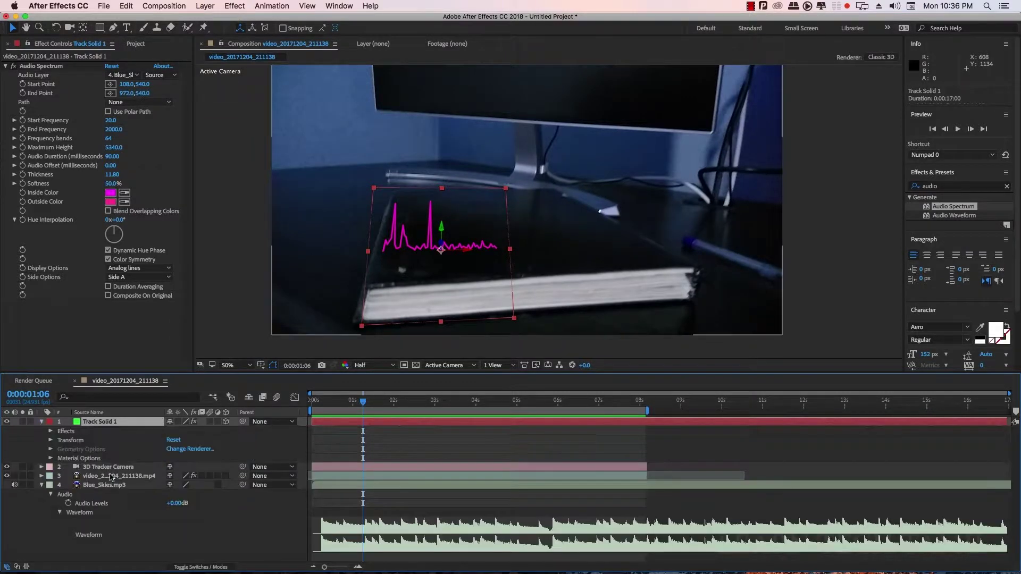
left_click(51, 441)
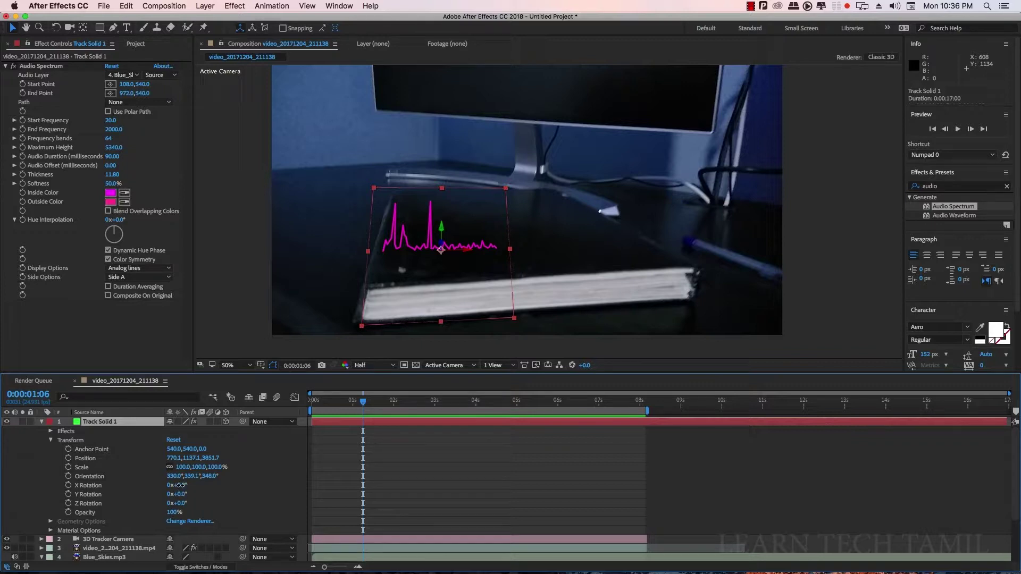
left_click_drag(181, 485, 202, 485)
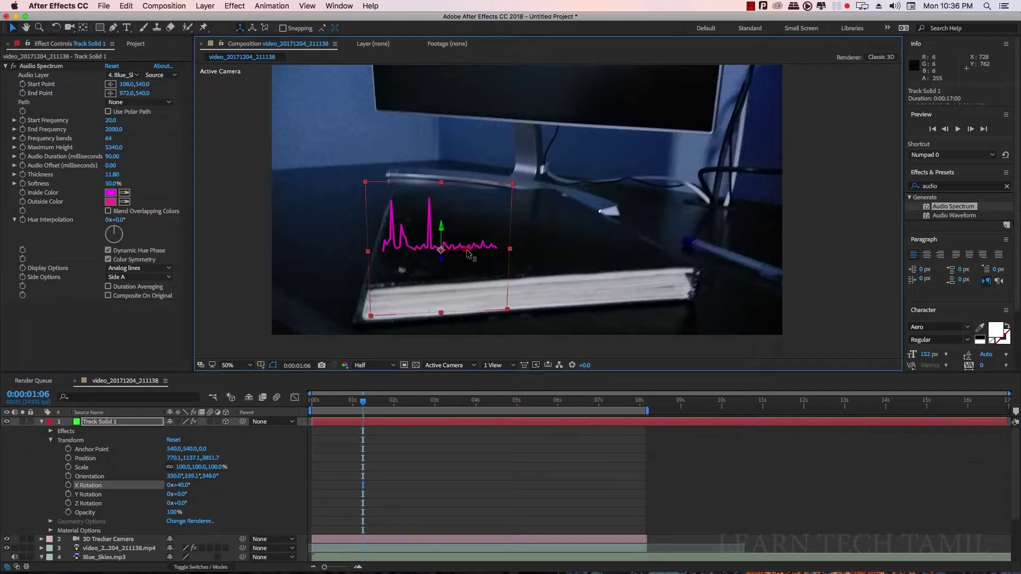
left_click_drag(467, 255, 499, 255)
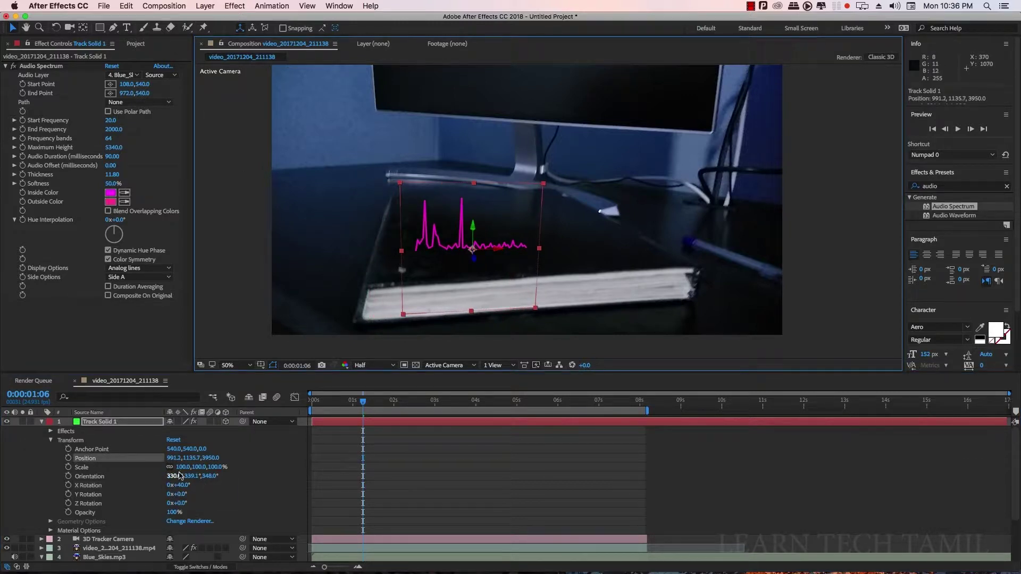
left_click_drag(181, 467, 192, 467)
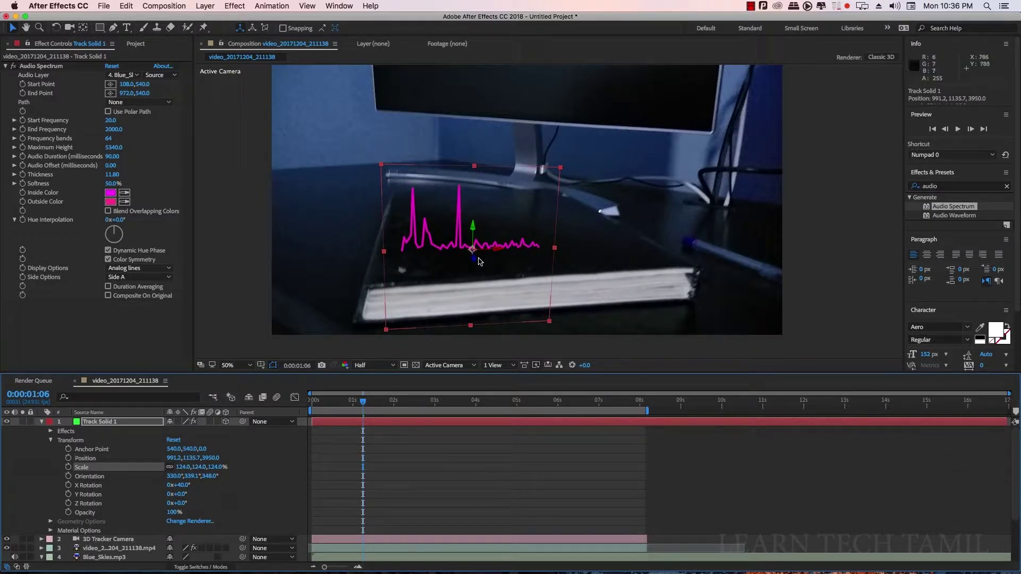
mouse_move(475, 261)
left_mouse_down()
mouse_move(473, 245)
mouse_move(589, 234)
left_mouse_up()
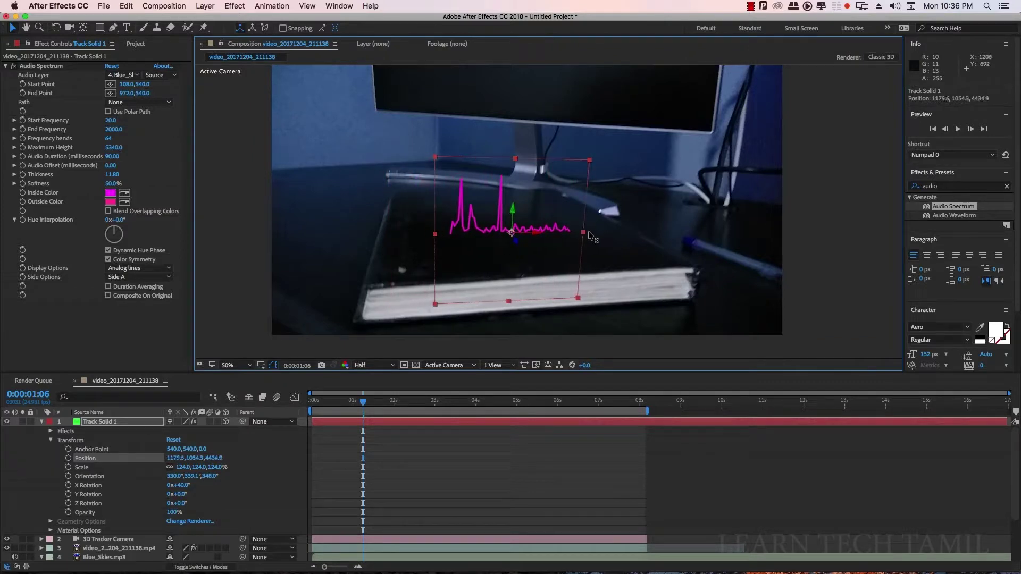
Preview the composition from the start, then return to 0:00:02:03
left_click_drag(345, 404, 311, 404)
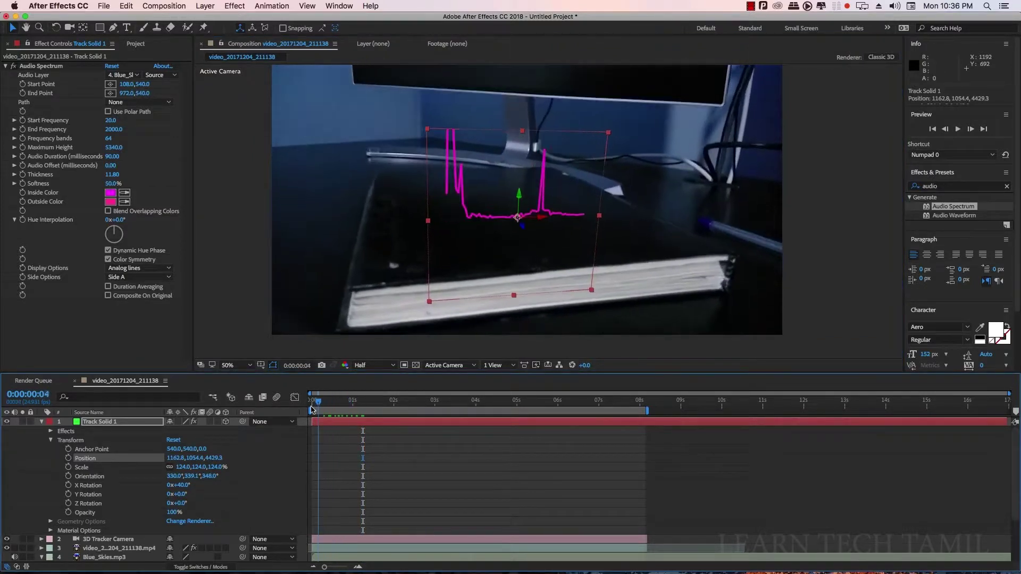
key("space")
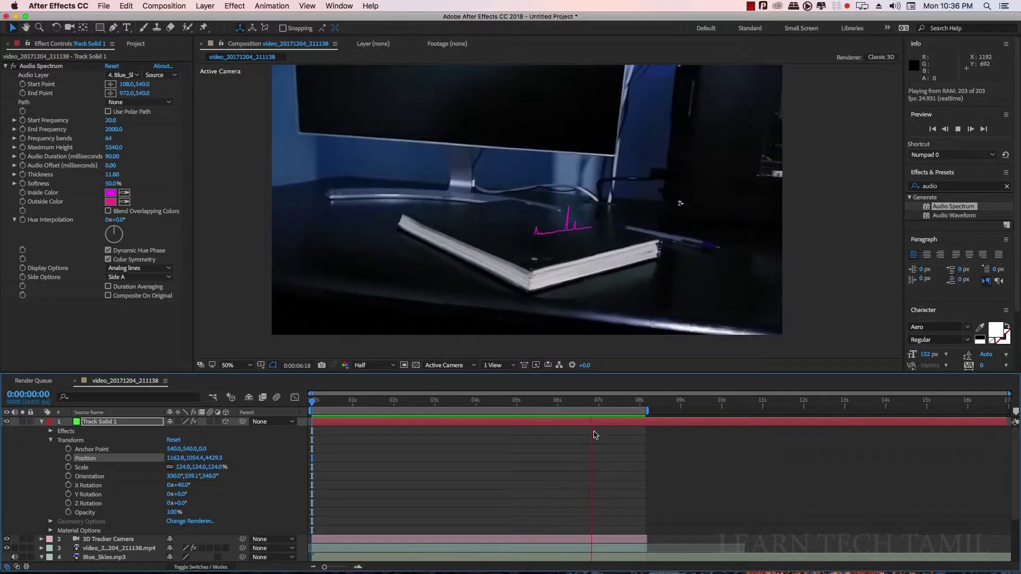
left_click_drag(601, 402, 400, 406)
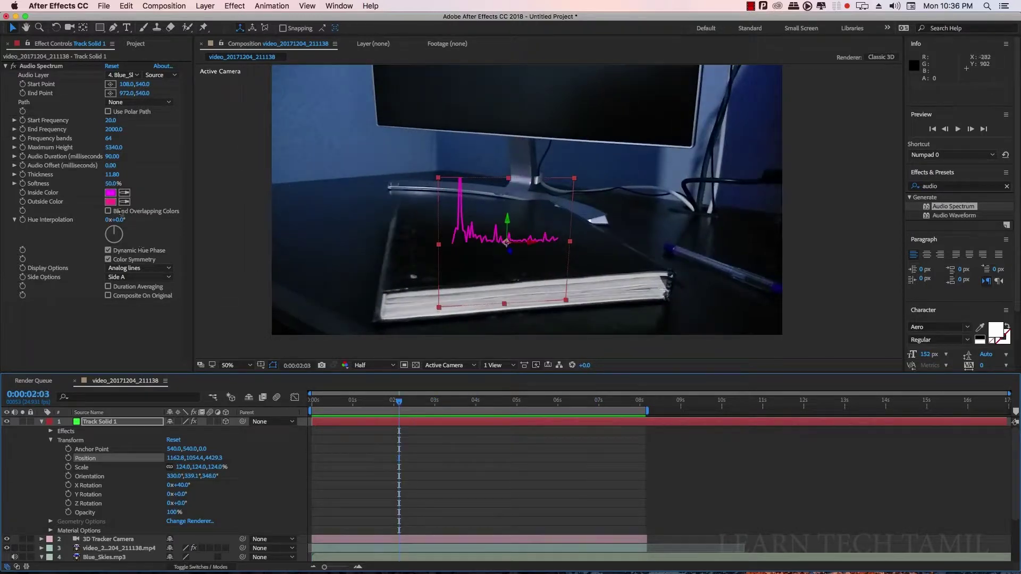
Set the Audio Spectrum's inside and outside colours to white FFFFFF and preview from the start
left_click(112, 194)
left_click(637, 199)
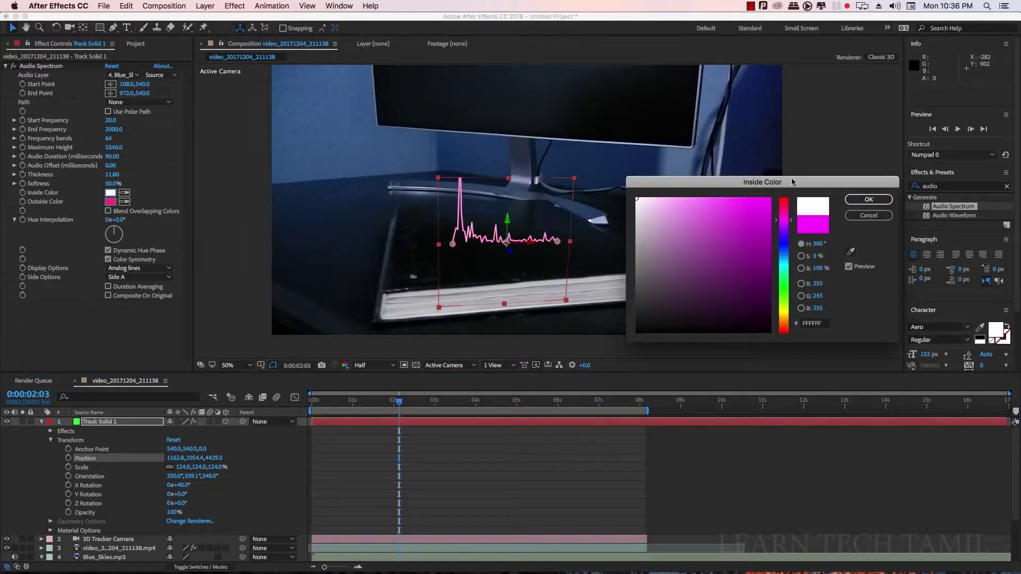
left_click(869, 199)
left_click(112, 202)
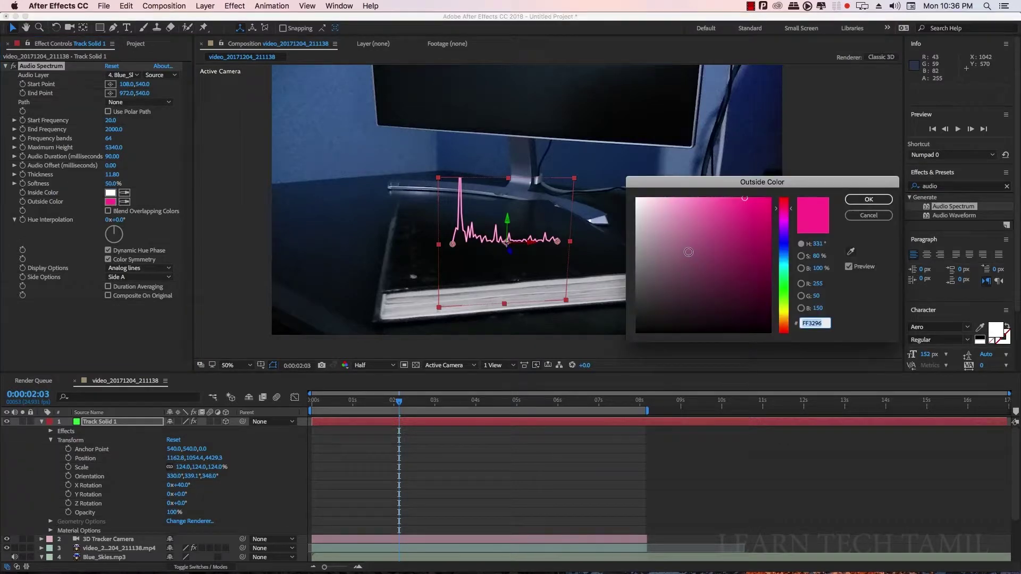
left_click_drag(644, 205, 448, 114)
left_click(864, 200)
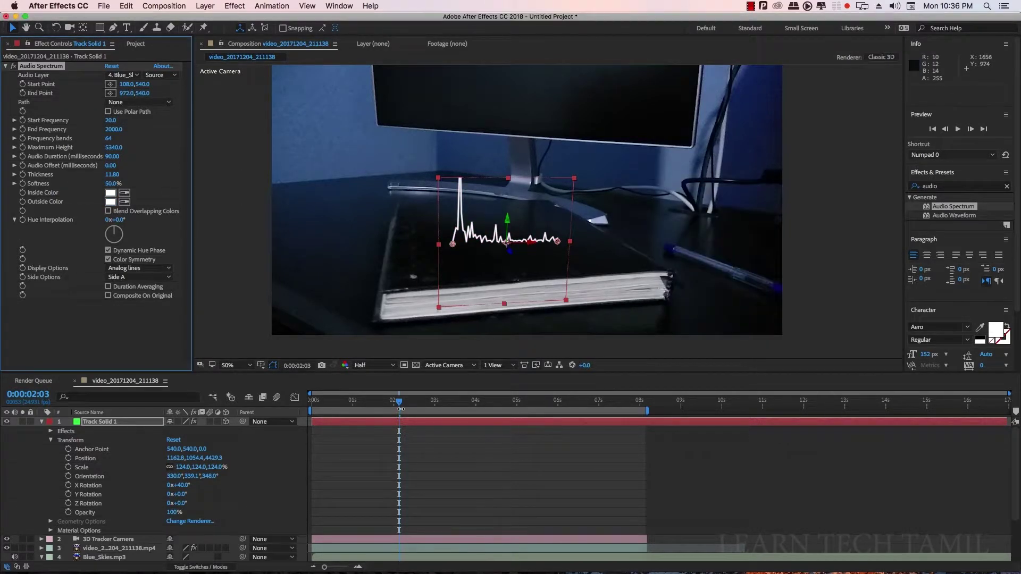
left_click(334, 403)
key("space")
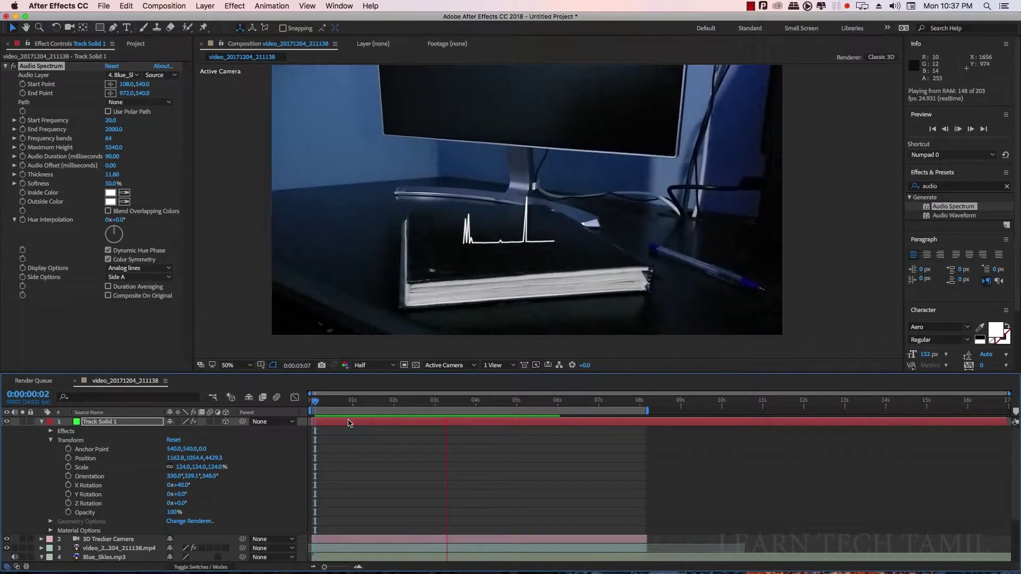
At 0:00:04:03, stretch the spectrum solid taller to scale 124, 154.4, 124%
left_click(519, 421)
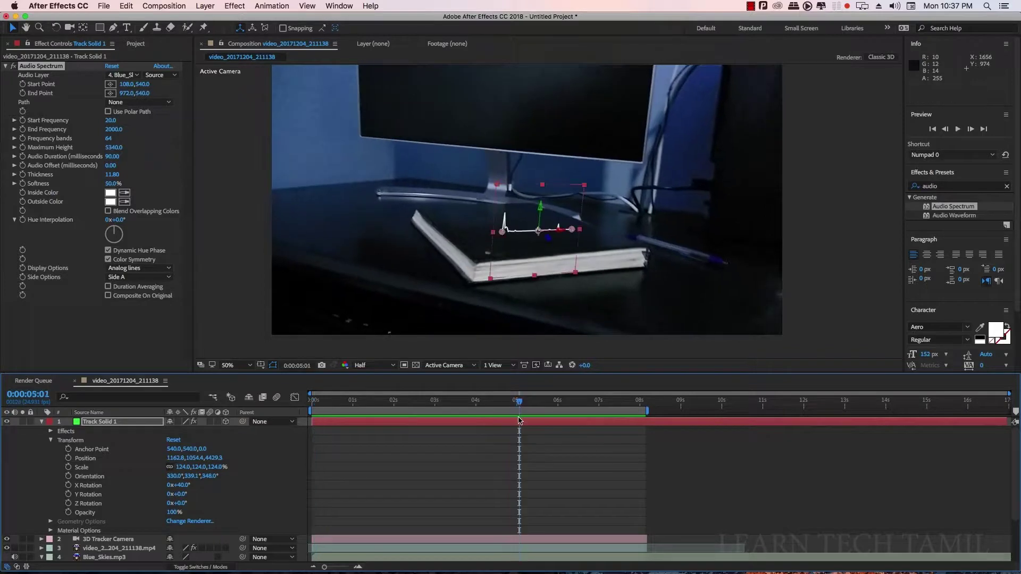
left_click_drag(506, 406, 480, 408)
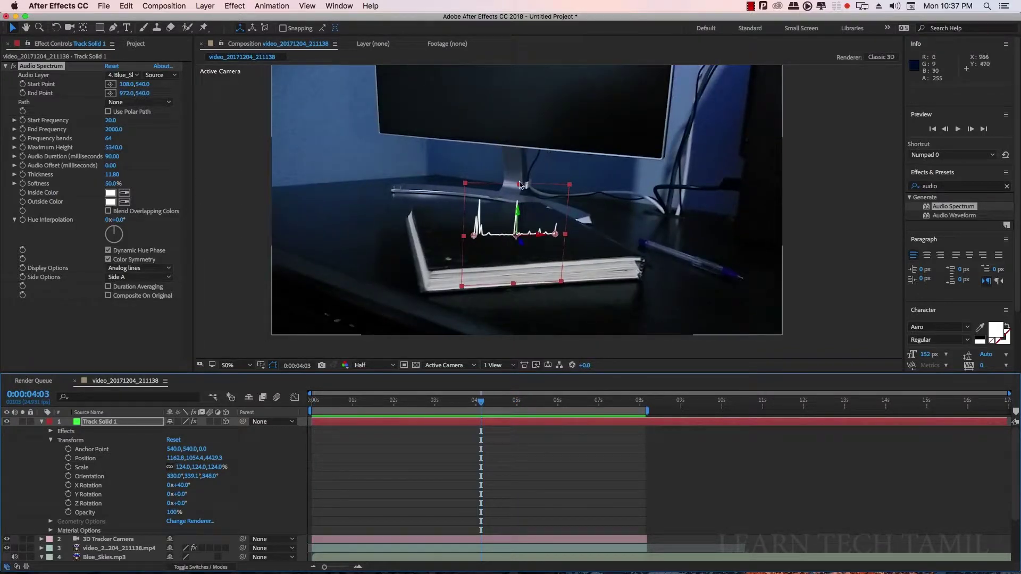
mouse_move(520, 184)
left_mouse_down()
mouse_move(530, 128)
mouse_move(530, 265)
mouse_move(510, 230)
left_mouse_up()
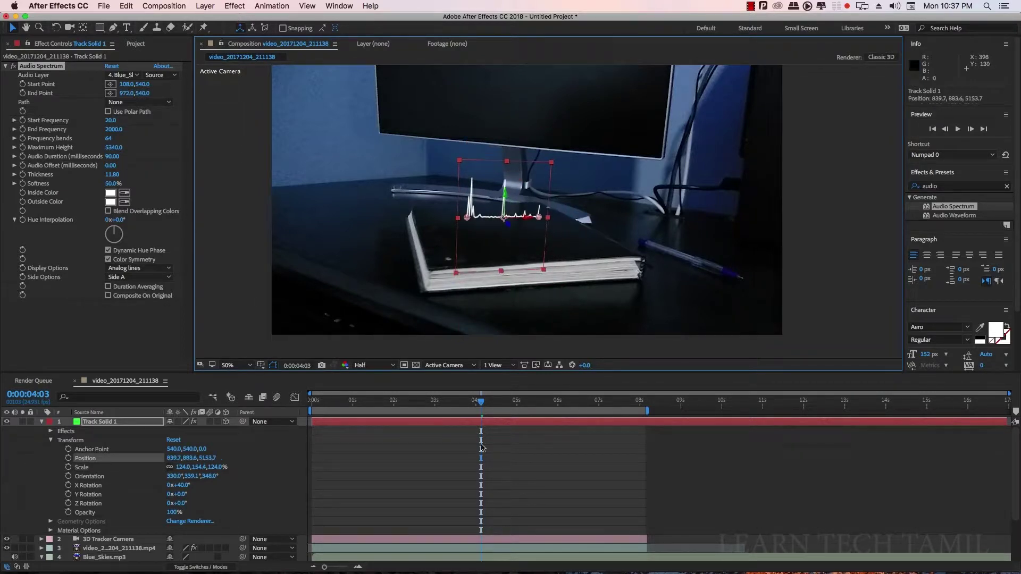
left_click(555, 466)
Preview the stretched spectrum from near the clip's start, then collapse its layer properties
left_click_drag(471, 404, 338, 405)
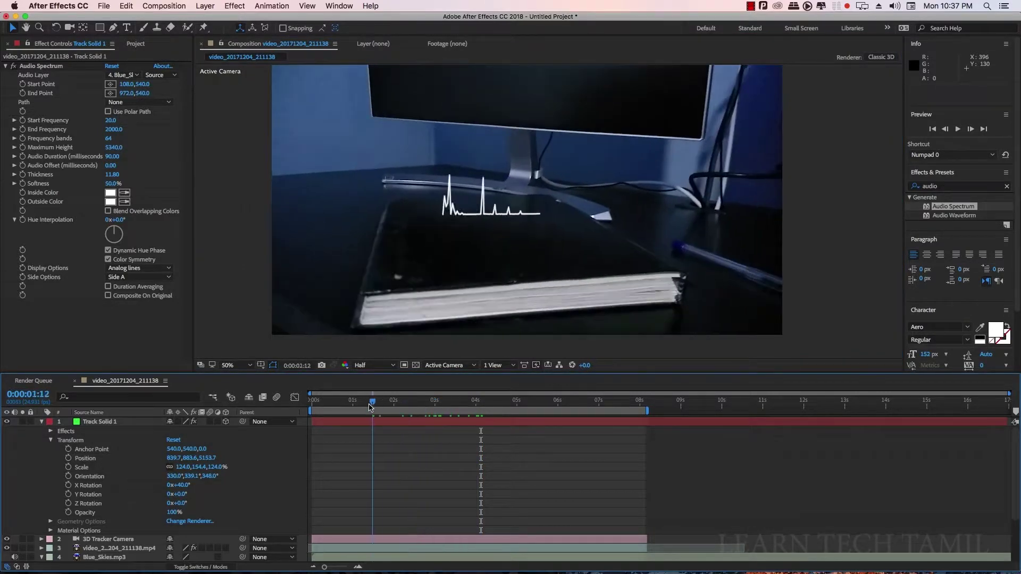
key("space")
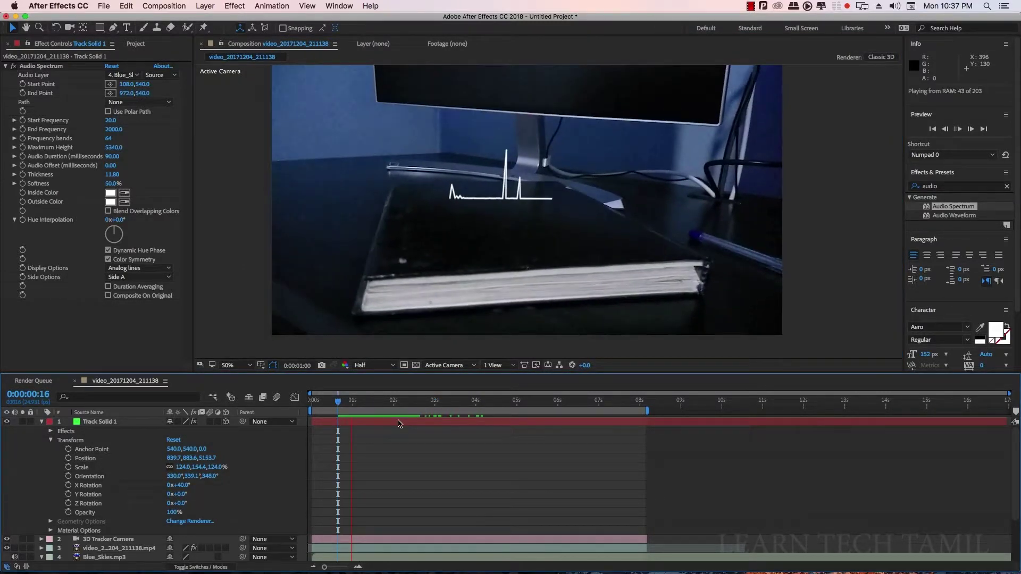
key("space")
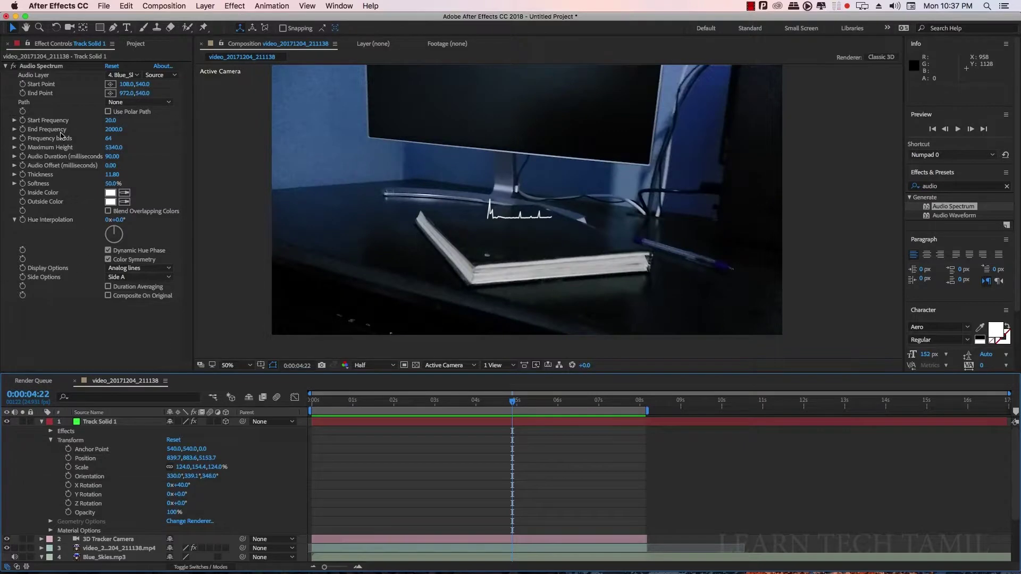
left_click(42, 422)
Duplicate Track Solid 1 and tilt the copy flat with X Rotation 144°
left_click(102, 423)
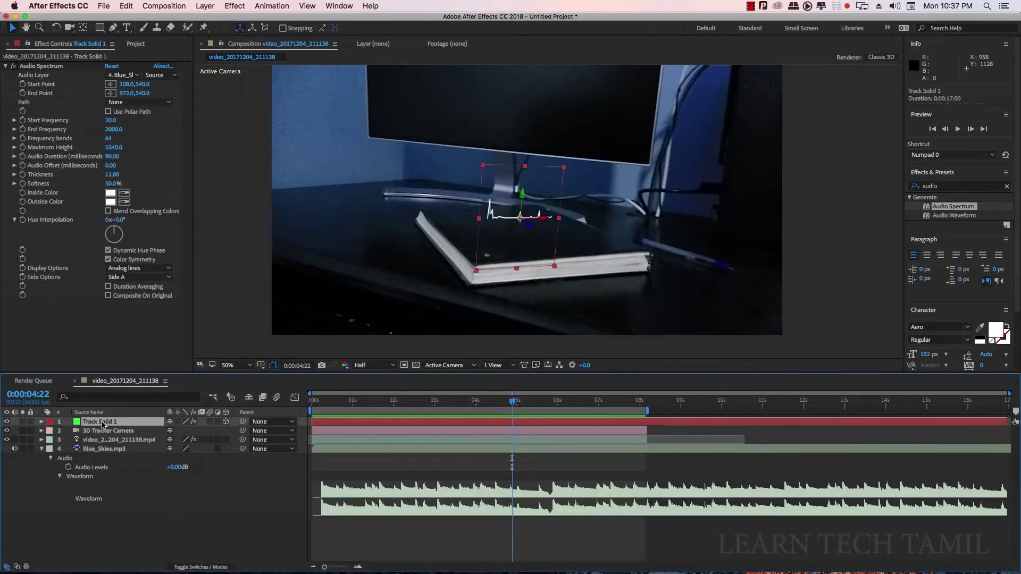
key("ctrl+d")
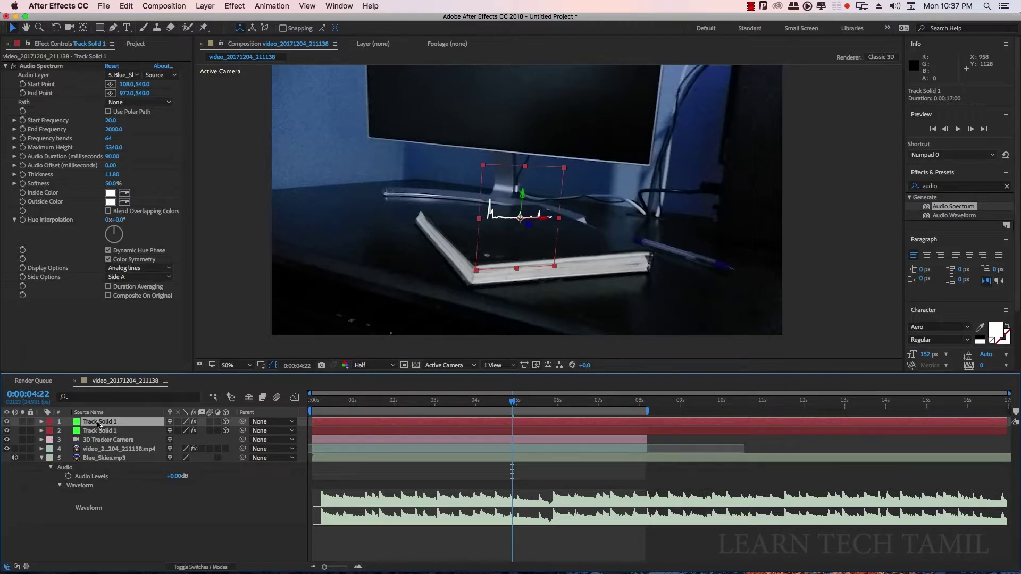
left_click(42, 422)
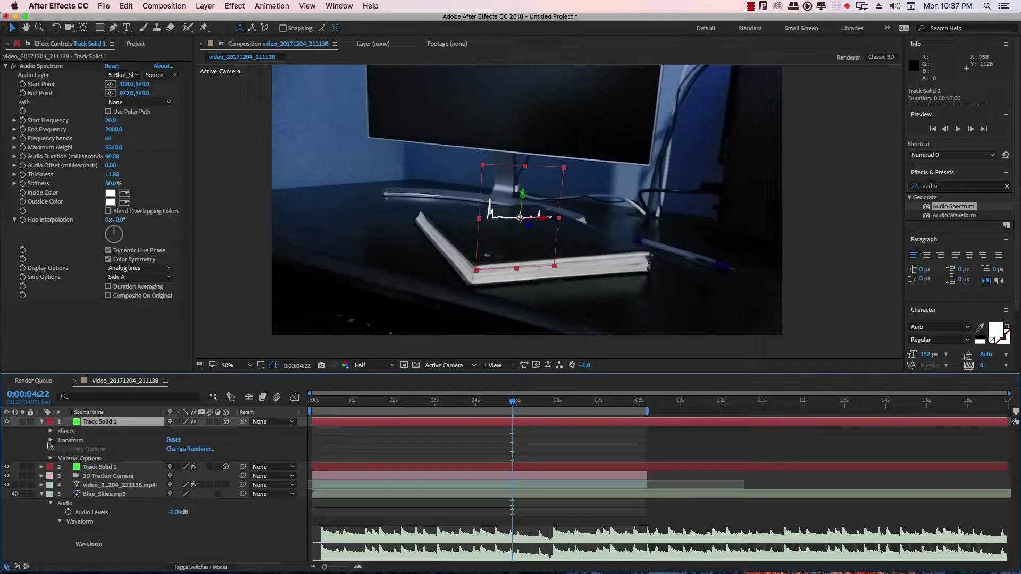
left_click(52, 441)
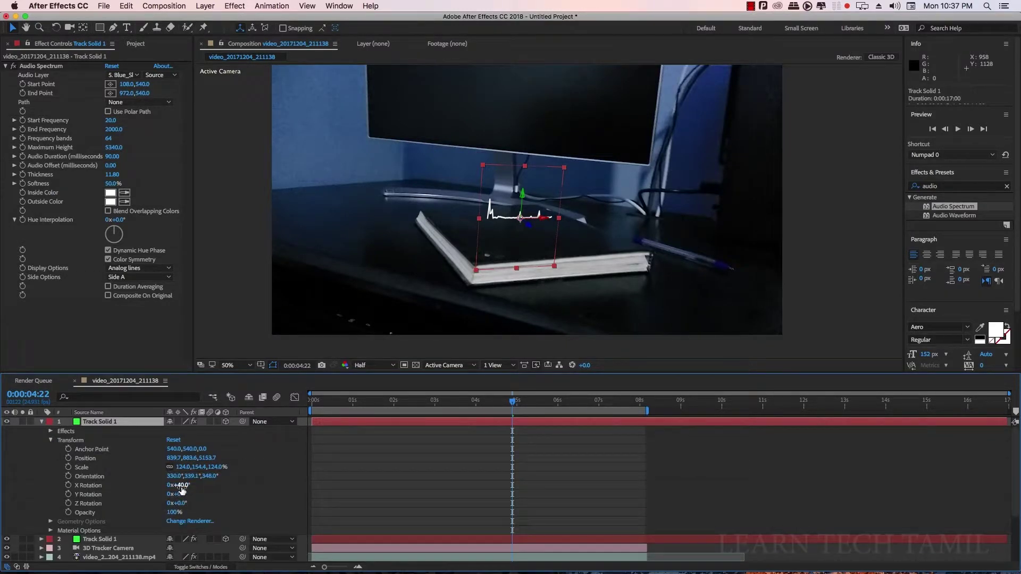
left_click_drag(183, 485, 250, 498)
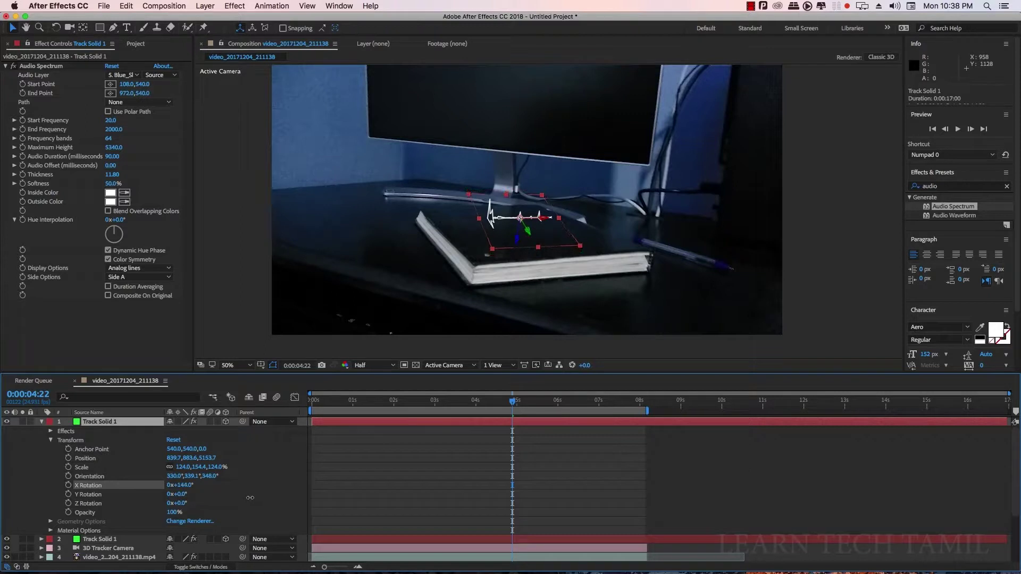
key("Return")
Around 0:00:02:03, nudge the tilted copy under the line to position 846.5, 891.8, 5138.4
left_click_drag(512, 407, 400, 413)
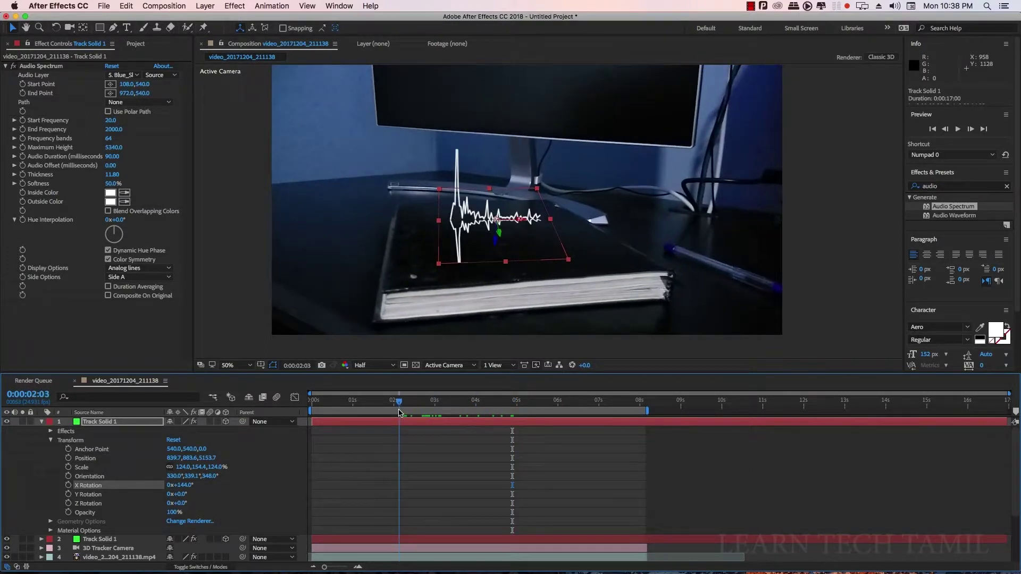
key("period")
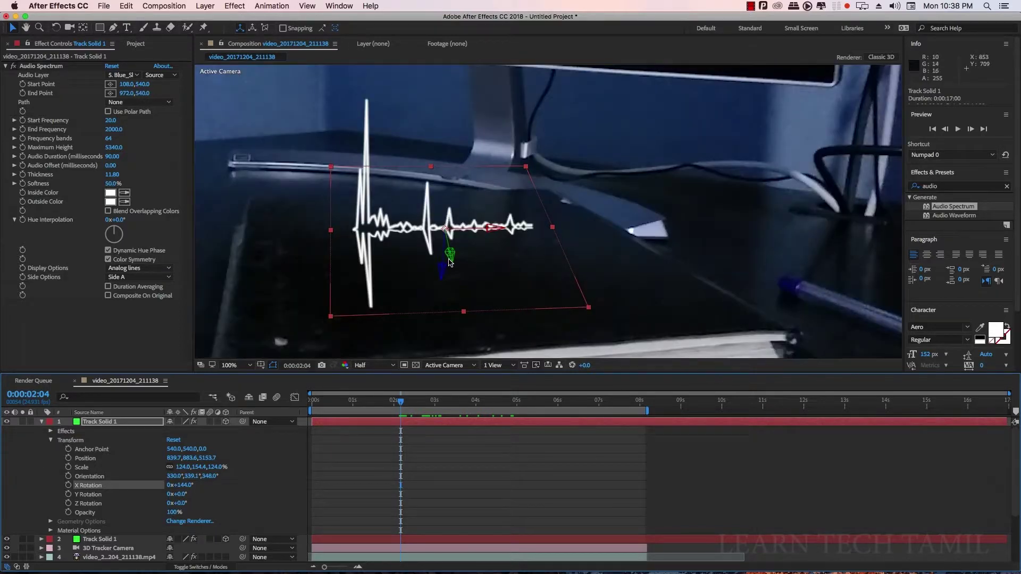
left_click_drag(446, 271, 444, 272)
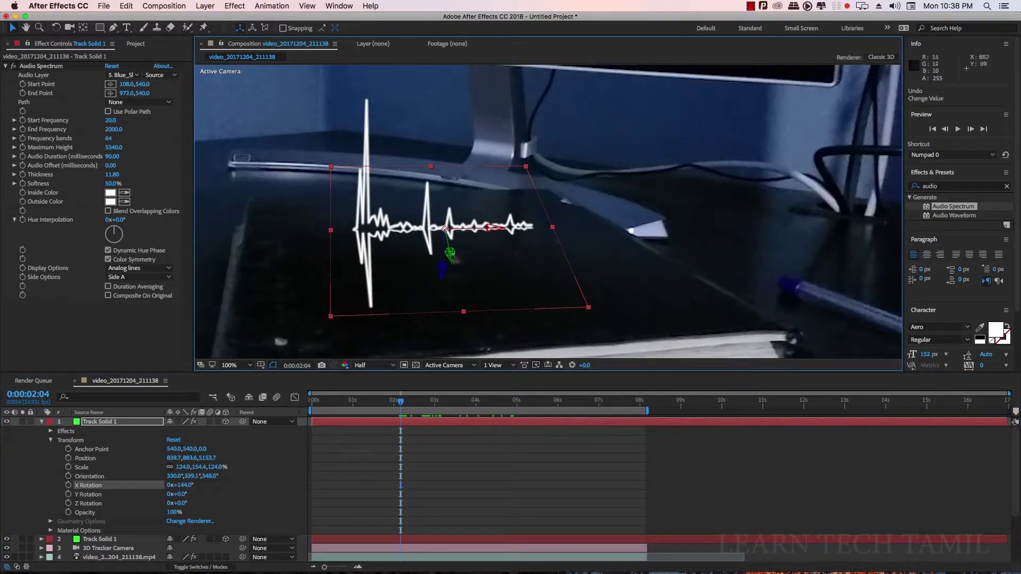
left_click_drag(452, 258, 455, 266)
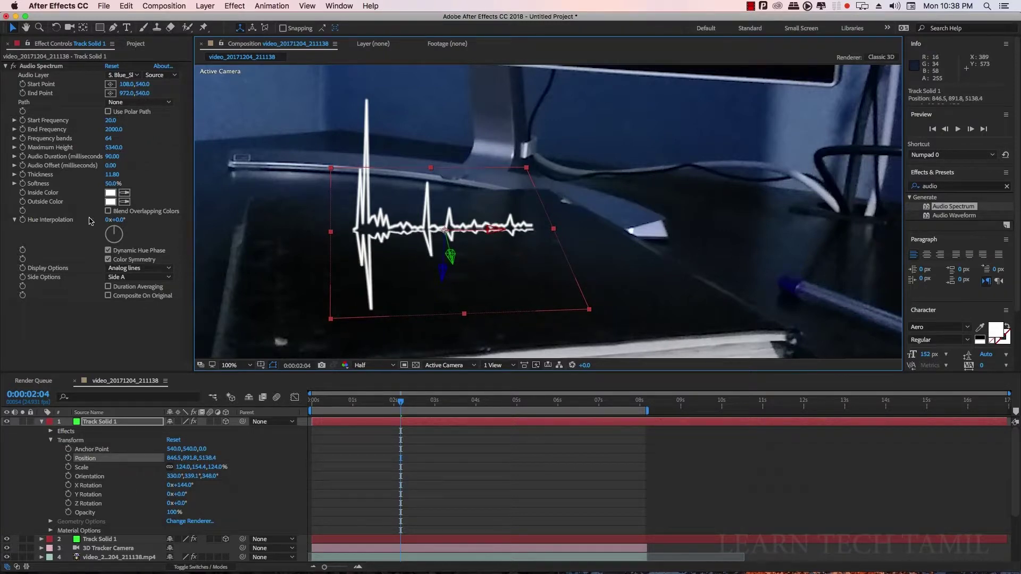
Sample dark inside and outside colours for the reflection copy from the footage
left_click(110, 194)
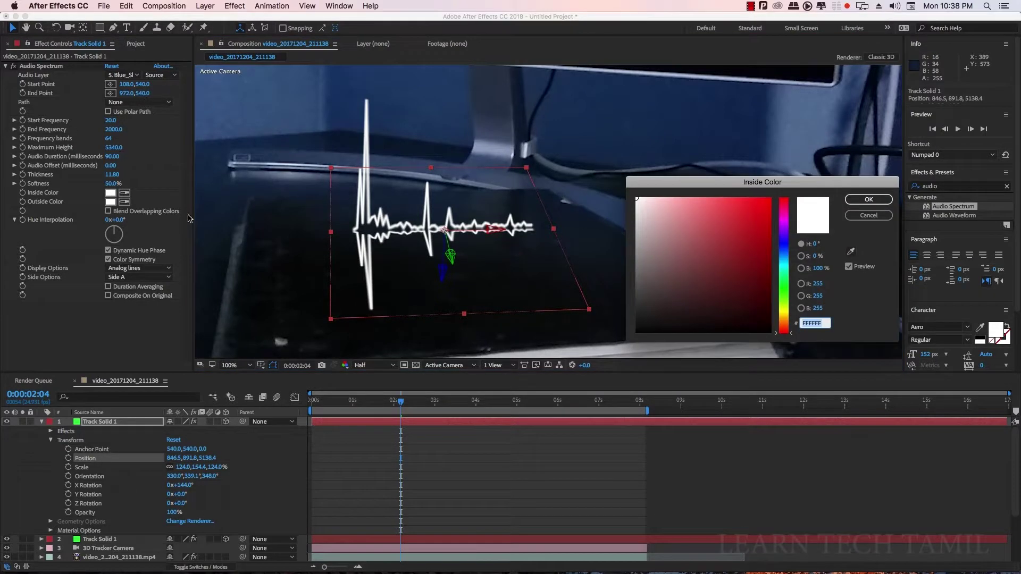
left_click(852, 253)
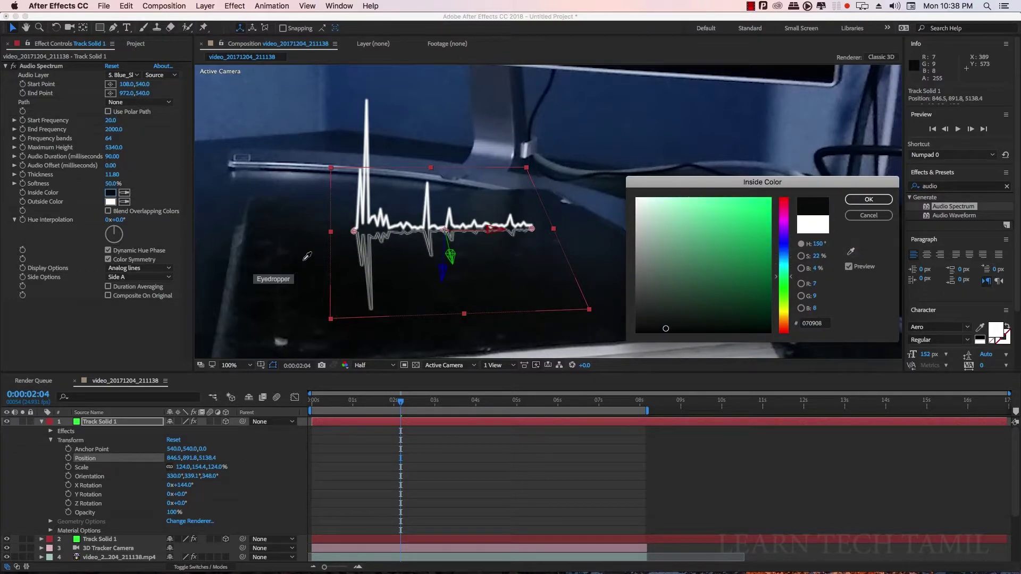
left_click(307, 257)
left_click(869, 200)
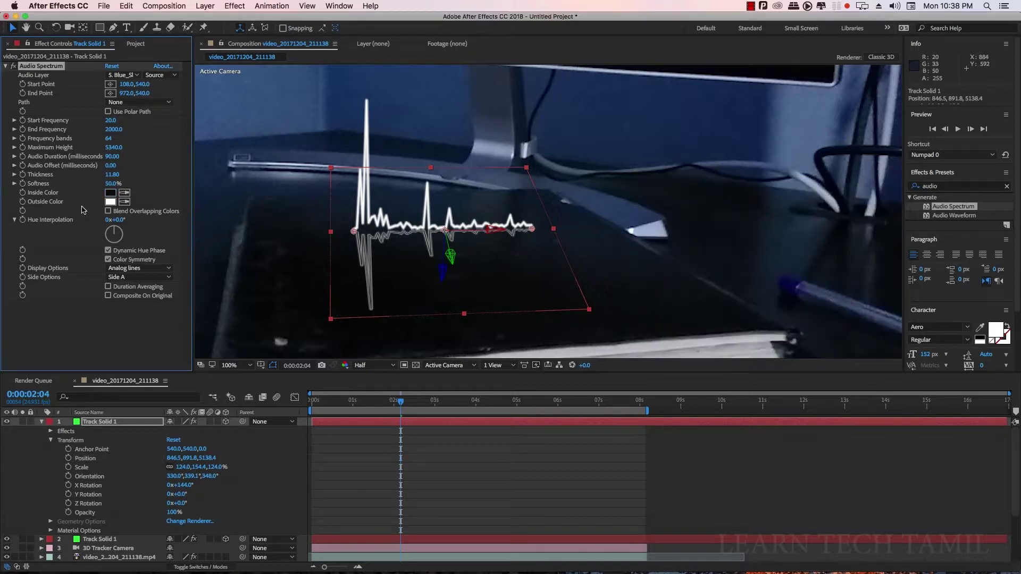
left_click(124, 201)
left_click(318, 274)
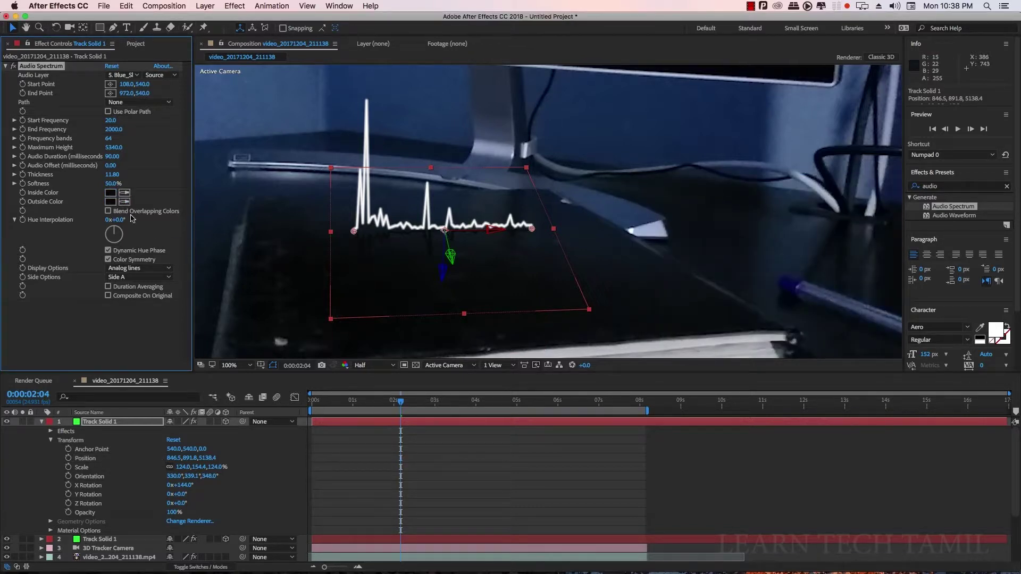
Set the reflection copy's outside colour to grey 808080
left_click(110, 202)
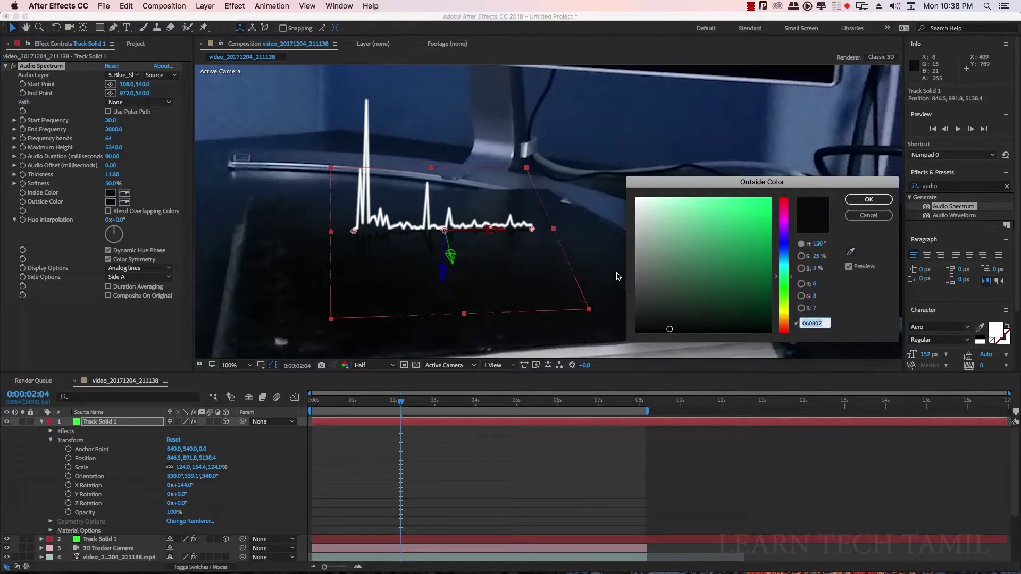
left_click(634, 263)
left_click_drag(637, 273, 633, 264)
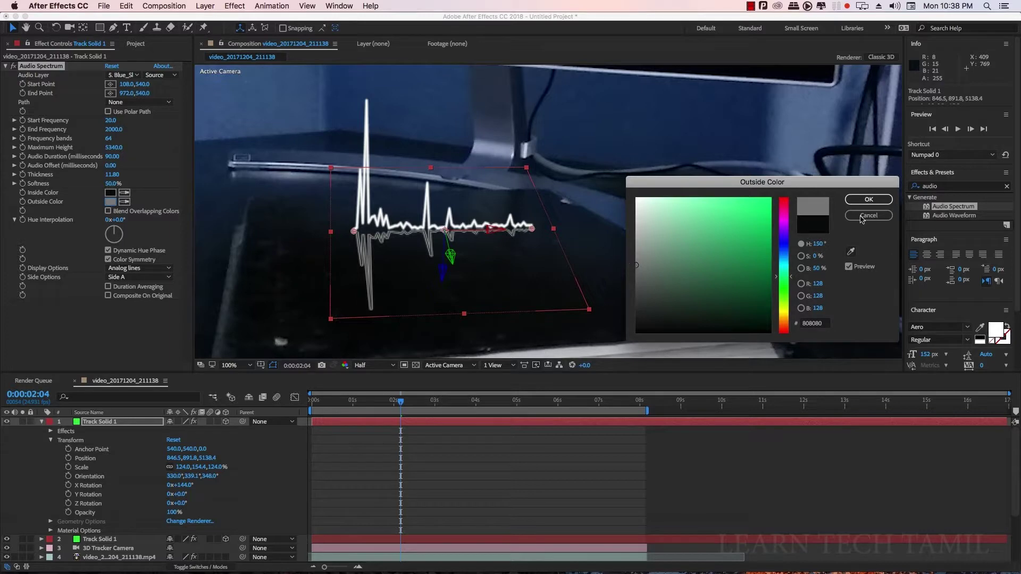
left_click(869, 199)
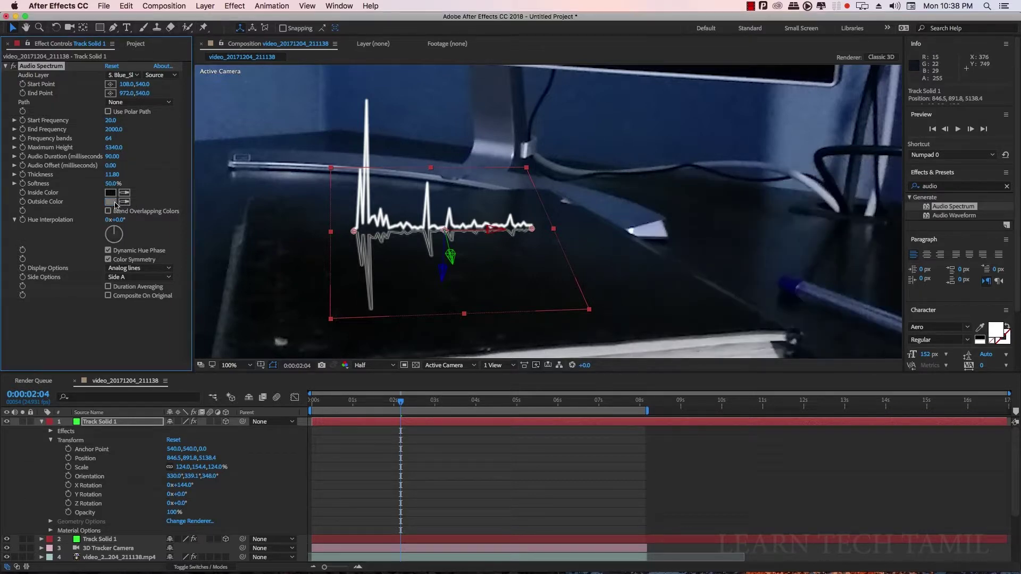
left_click(115, 203)
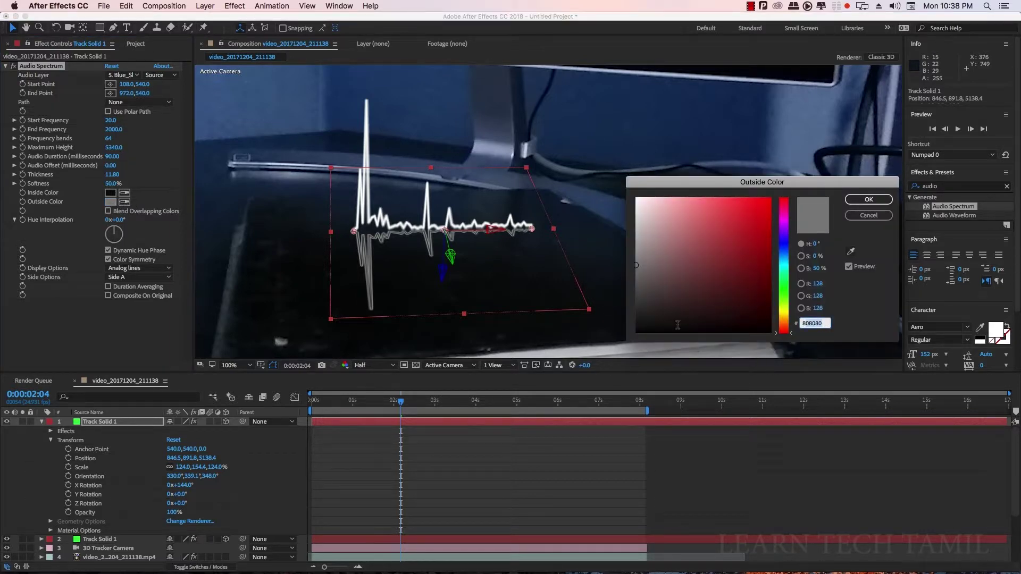
left_click(869, 200)
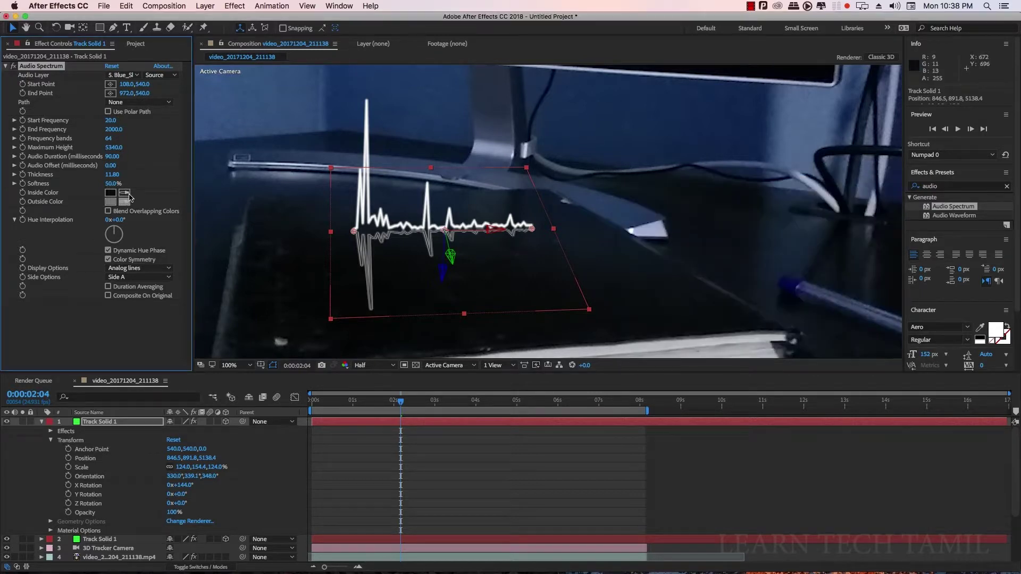
Set the reflection copy's inside colour to hex 808080
left_click(113, 194)
left_click(829, 323)
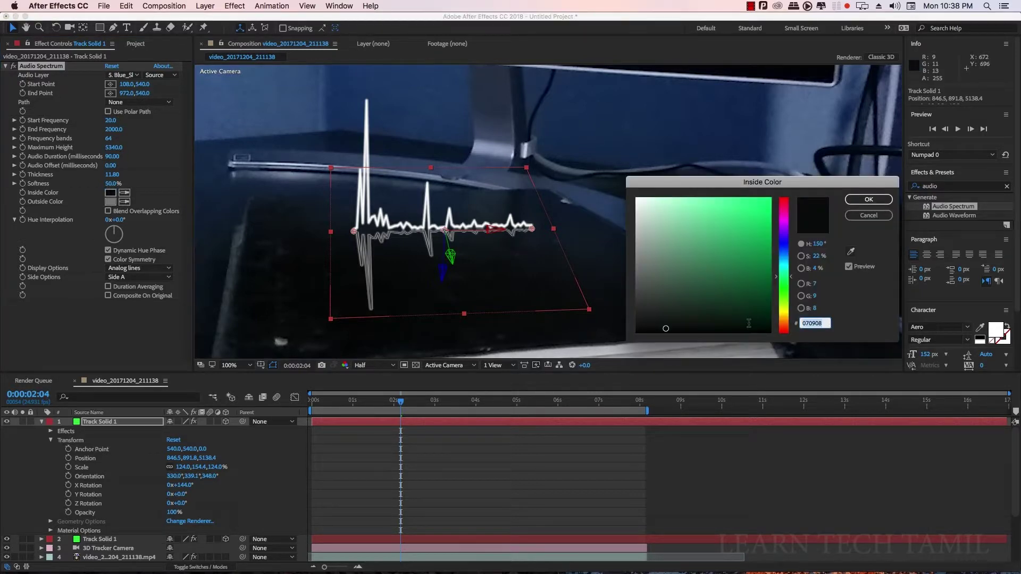
type("808080")
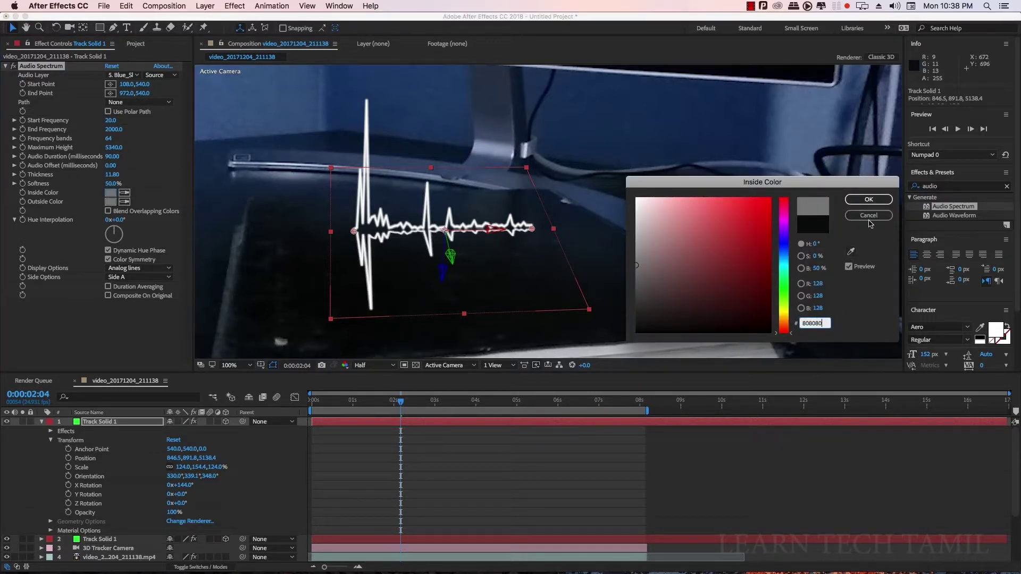
left_click(869, 200)
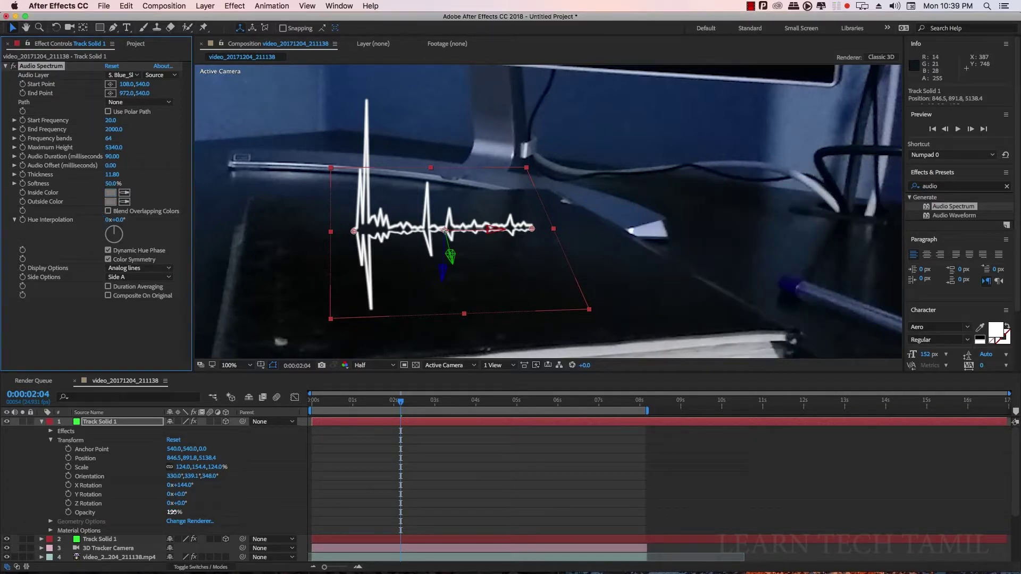
Fade the reflection copy to low opacity and preview from the composition's start
left_click_drag(172, 512, 130, 518)
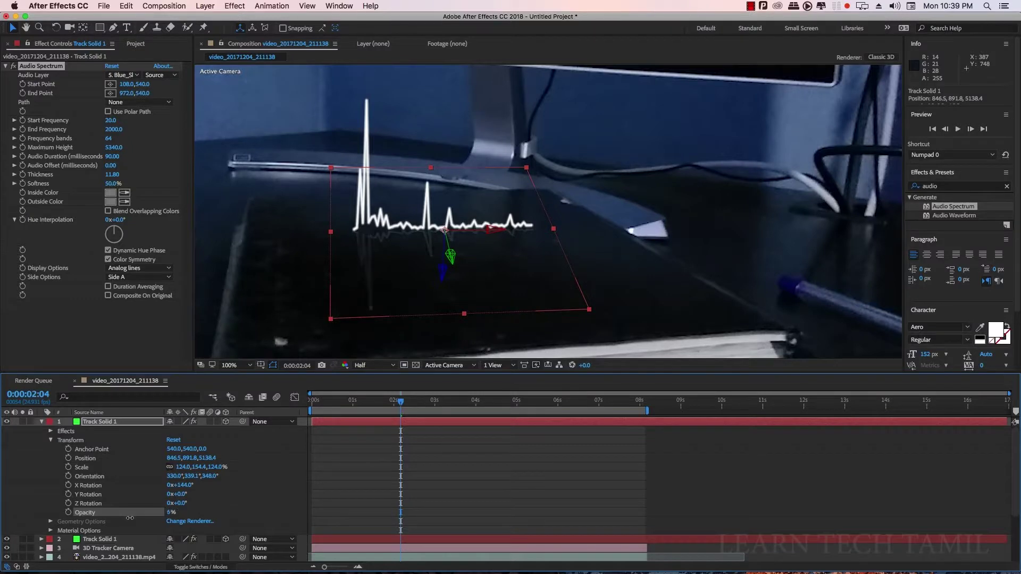
scroll(720, 280, "down", 2)
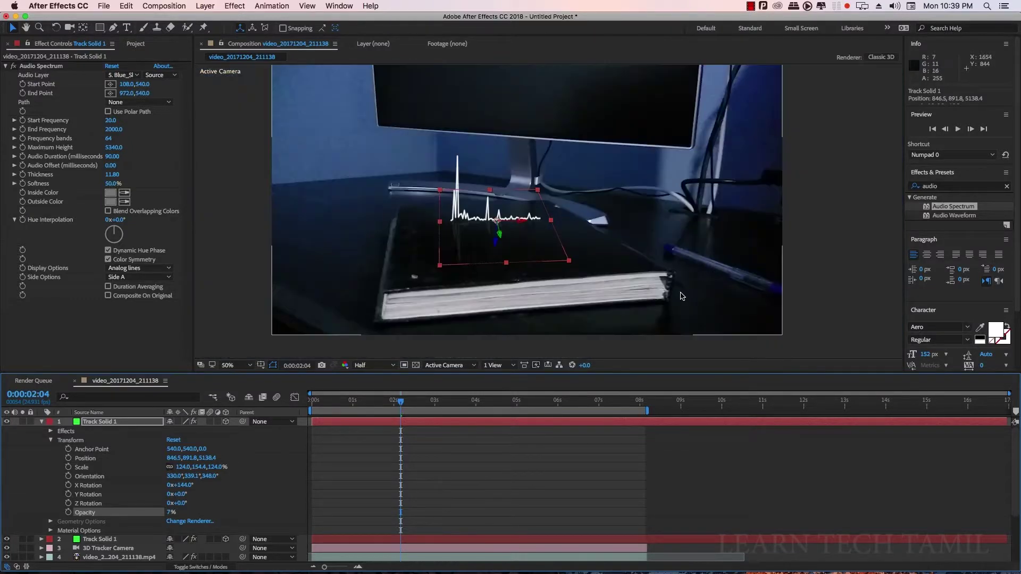
left_click_drag(401, 401, 376, 401)
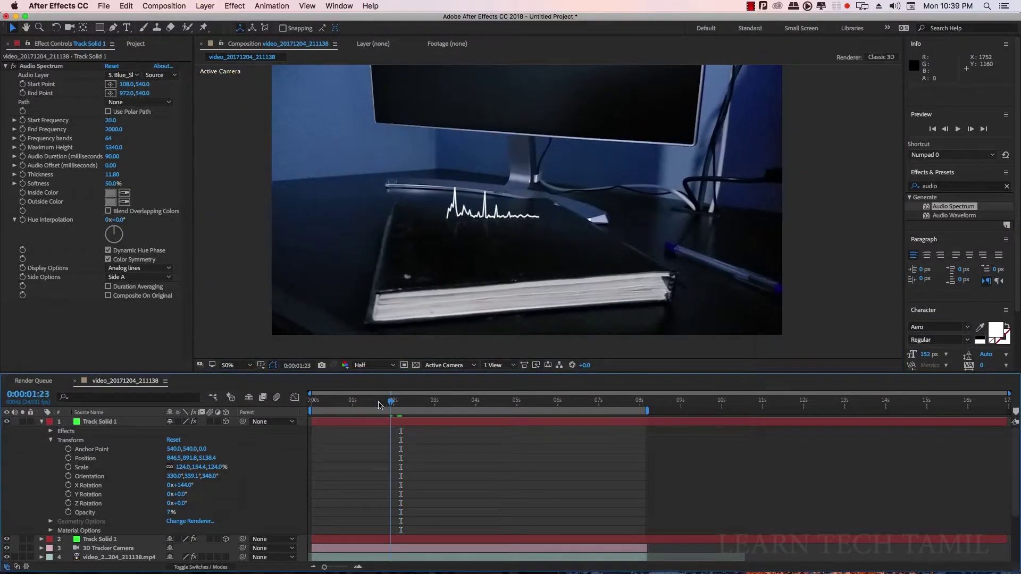
left_click(42, 422)
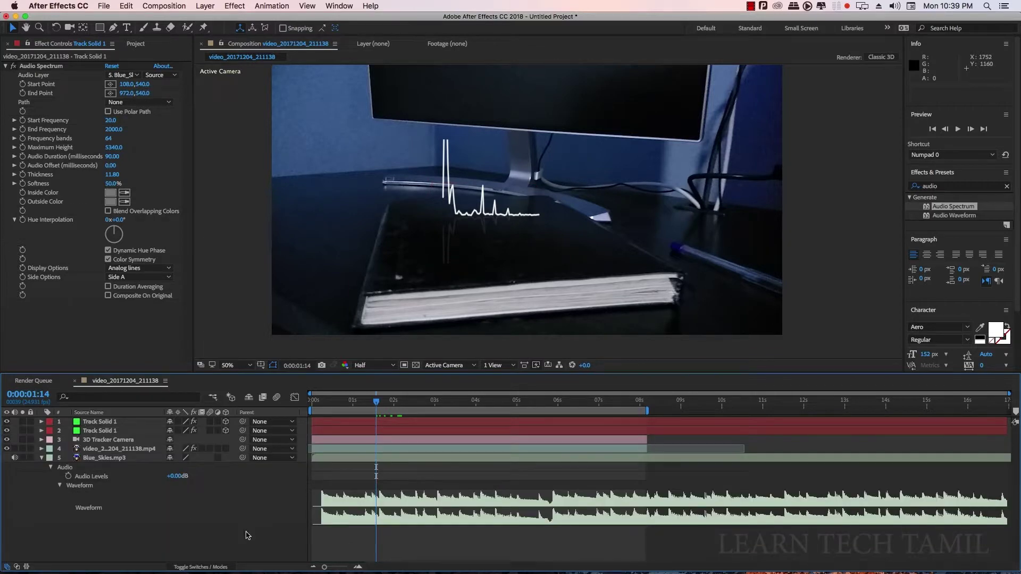
left_click_drag(376, 402, 311, 403)
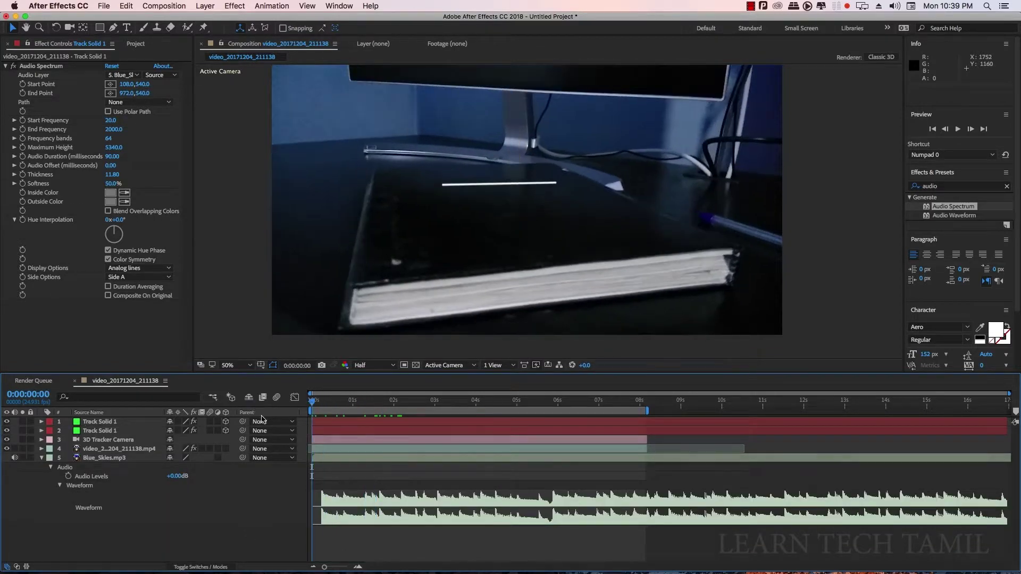
key("space")
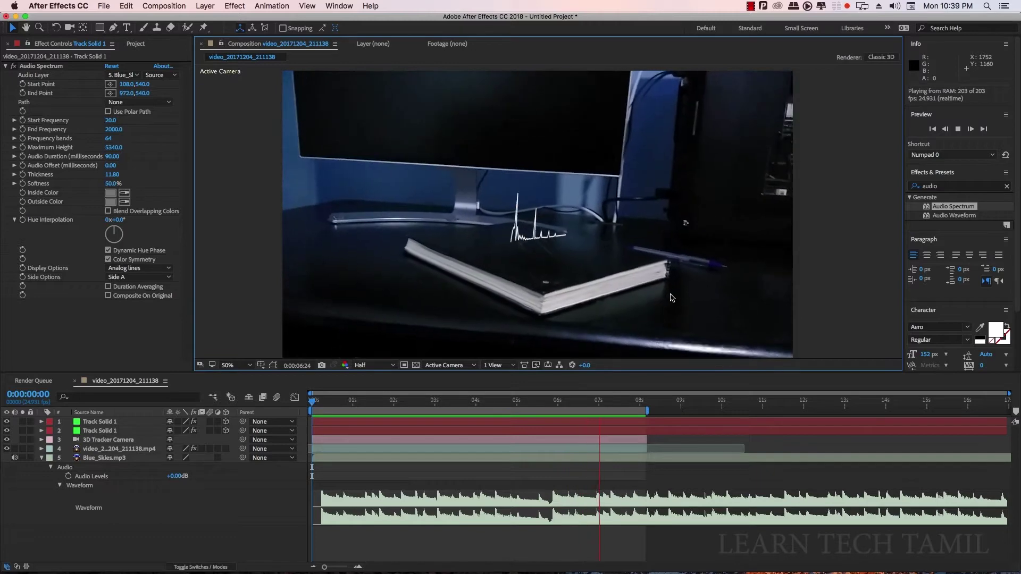
Stop near 0:00:03:09, scrub to check the line, and collapse the Blue_Skies.mp3 audio rows
left_click(450, 401)
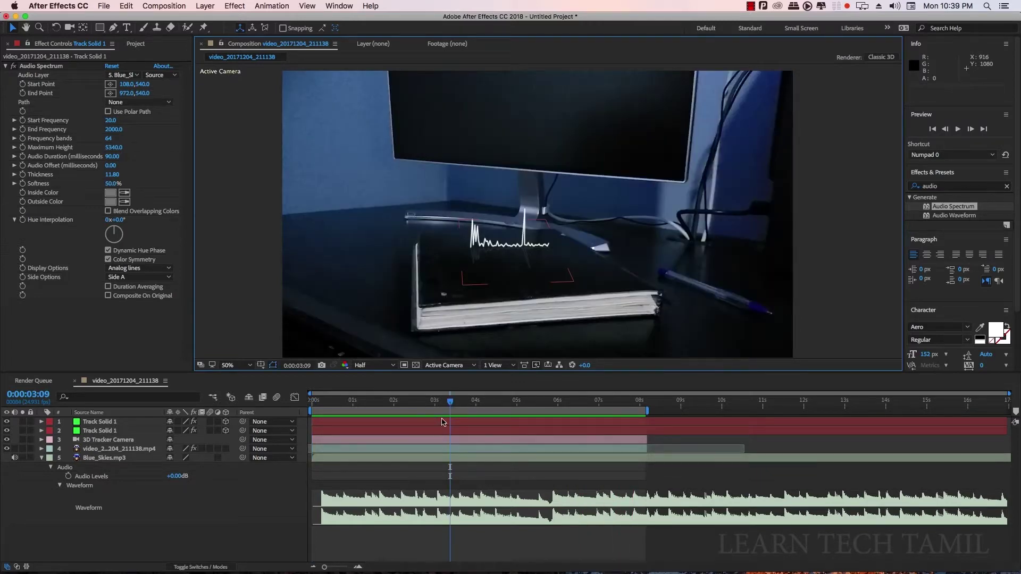
key("Page_Up")
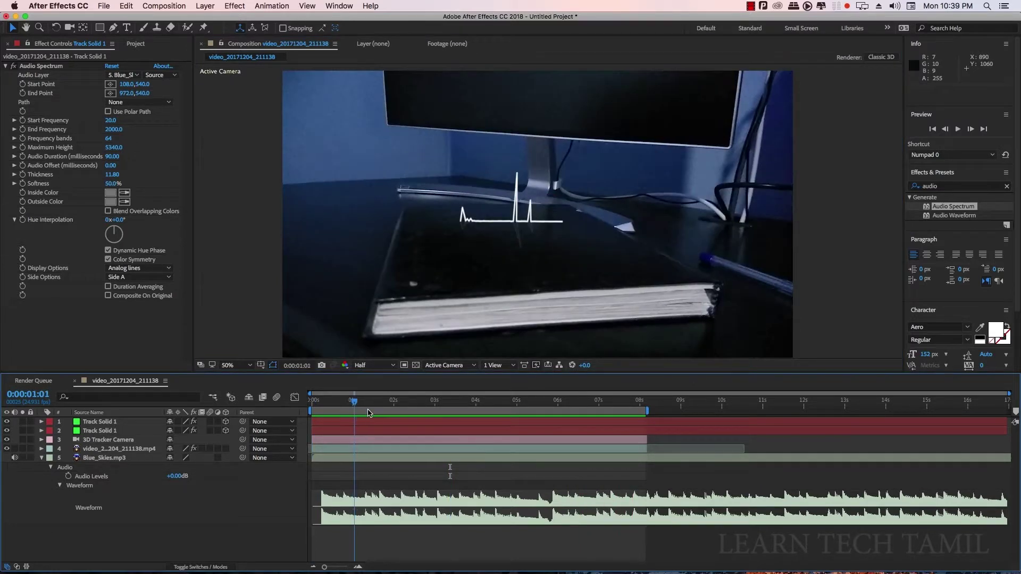
mouse_move(459, 410)
left_mouse_down()
mouse_move(627, 411)
mouse_move(389, 411)
left_mouse_up()
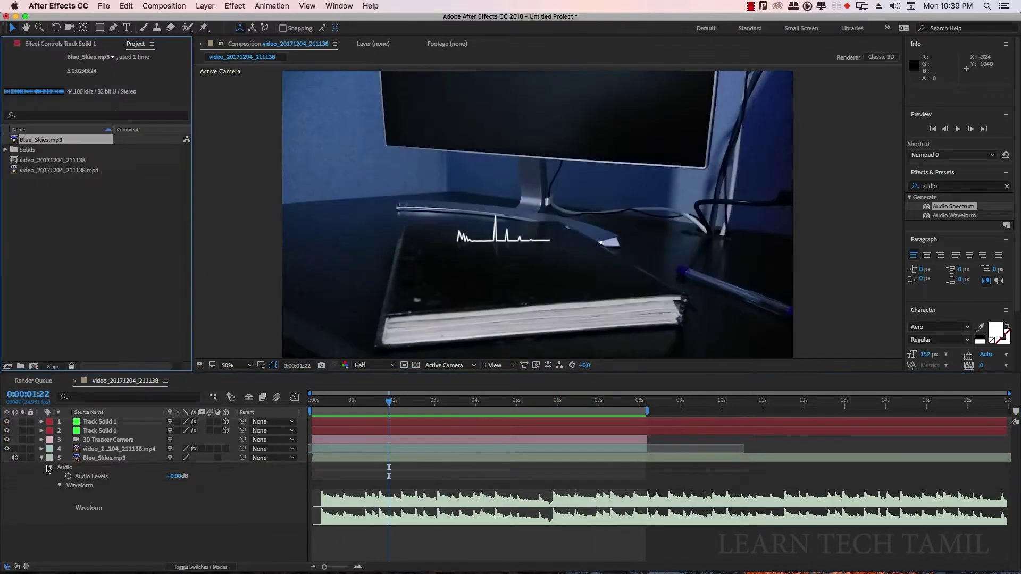
left_click(42, 459)
scroll(612, 245, "down", 2)
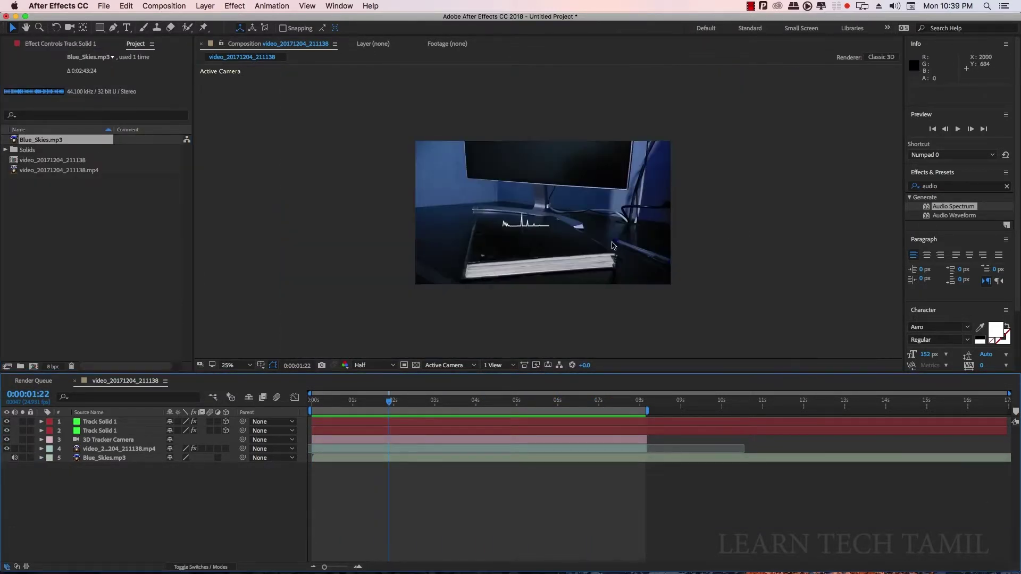
Create a new black solid layer with colour 000000
right_click(224, 496)
mouse_move(287, 455)
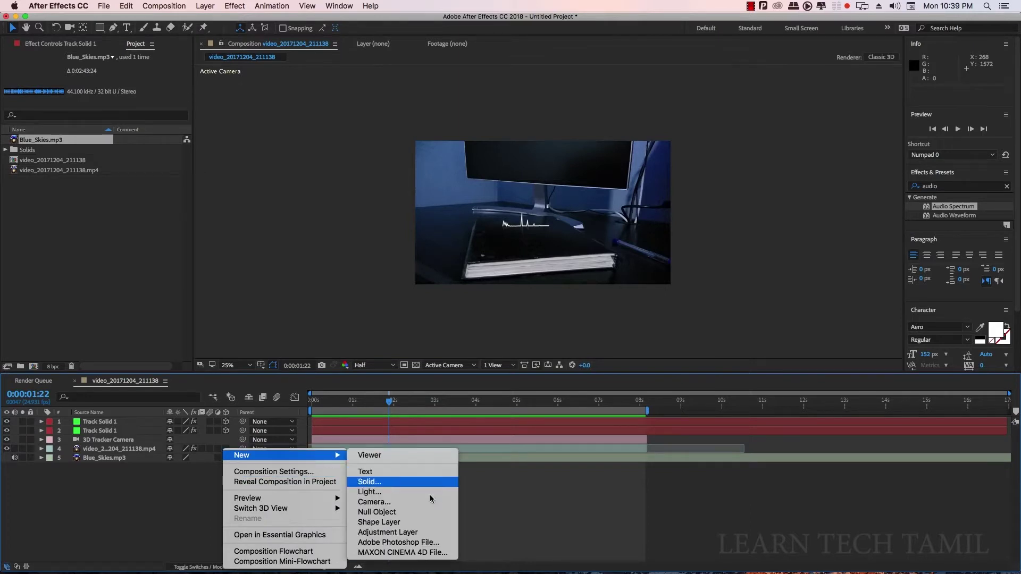
left_click(399, 485)
left_click(666, 341)
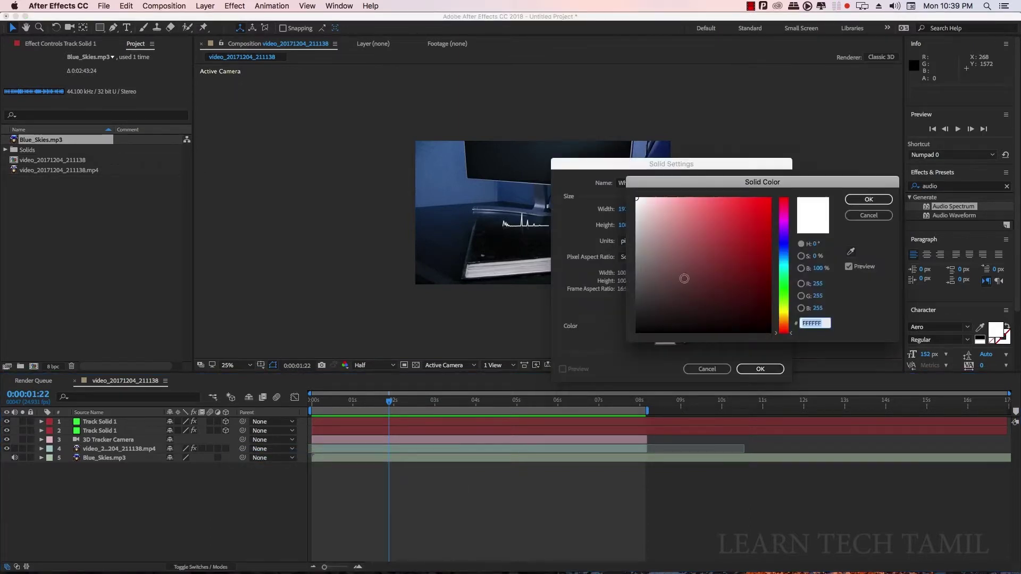
type("000000")
left_click(868, 199)
left_click(761, 369)
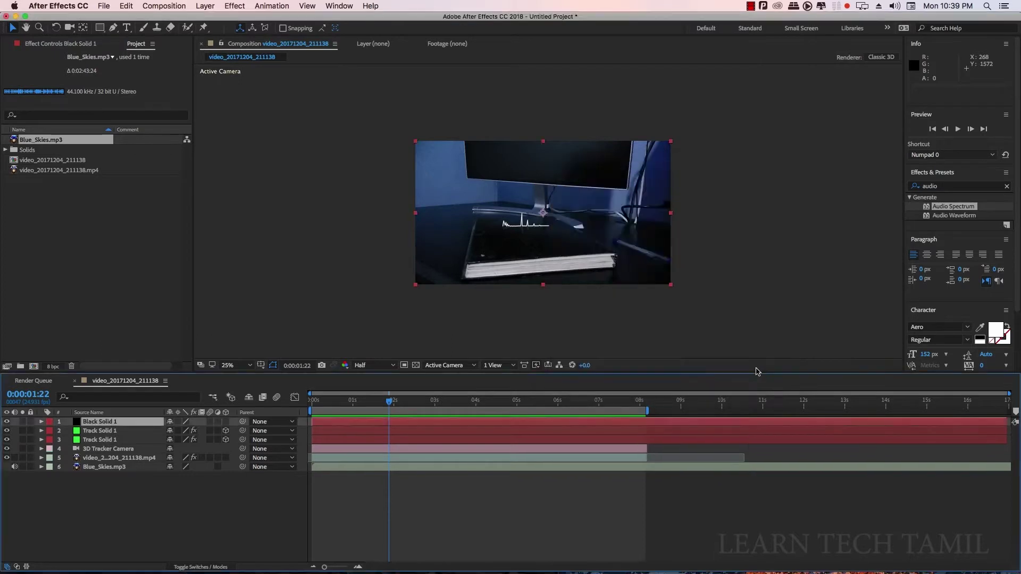
Mask a wide middle band on the black solid and invert it to leave letterbox bars
left_click(99, 27)
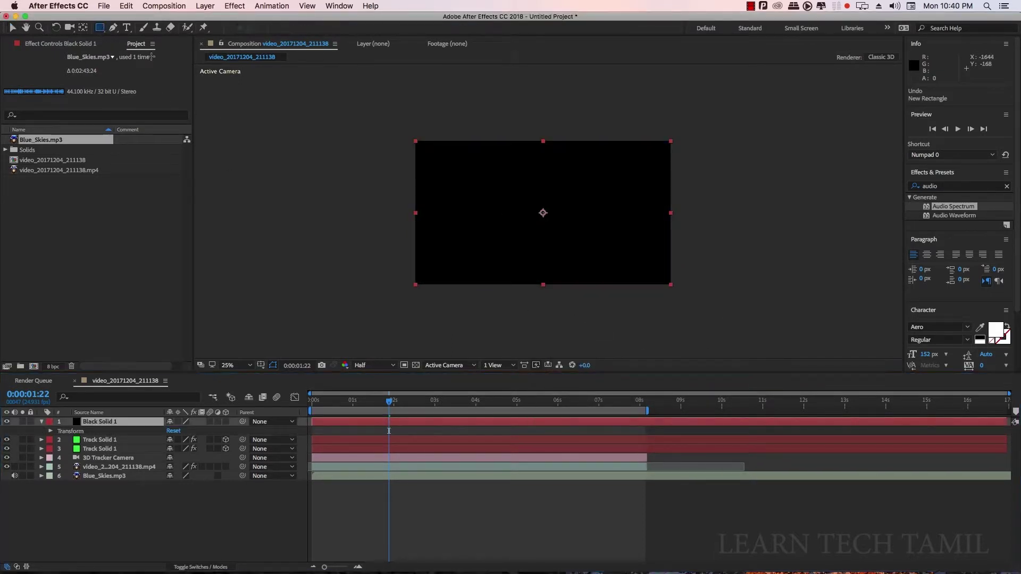
left_click_drag(404, 168, 708, 258)
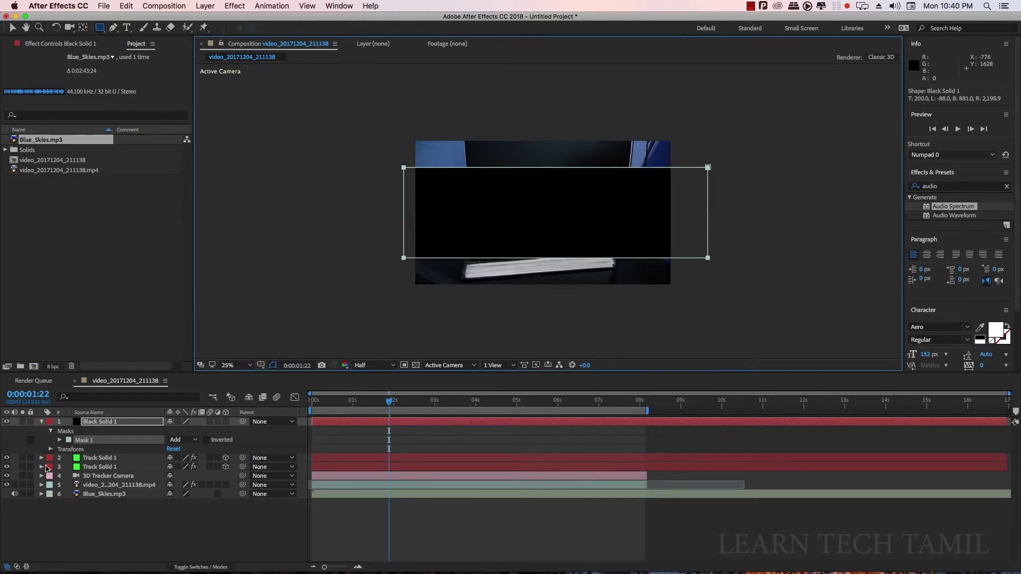
left_click(207, 441)
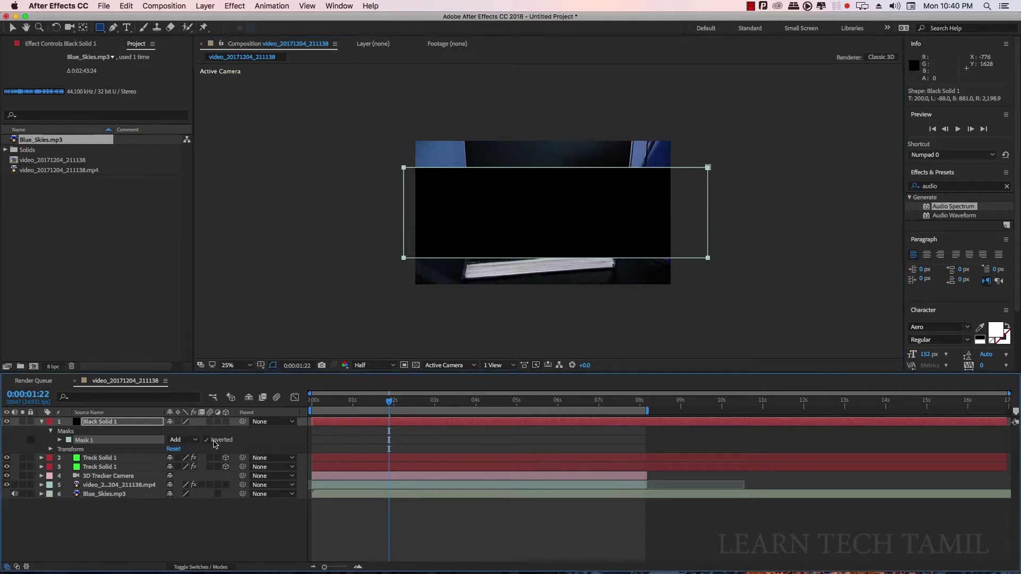
left_click(237, 525)
Preview the letterboxed shot at 50% from the start, then select all six layers
left_click_drag(391, 400, 312, 400)
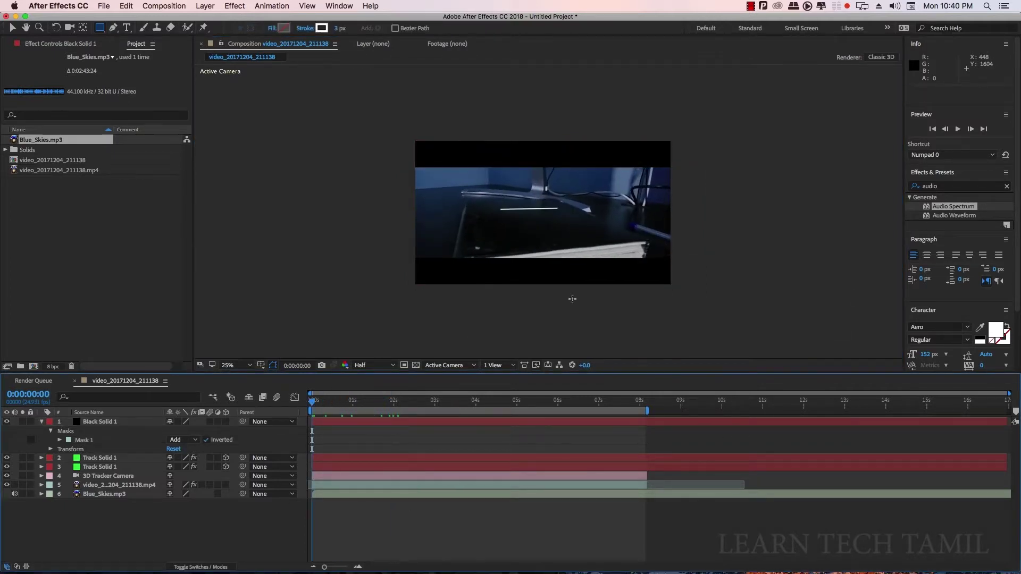
key("period")
key("space")
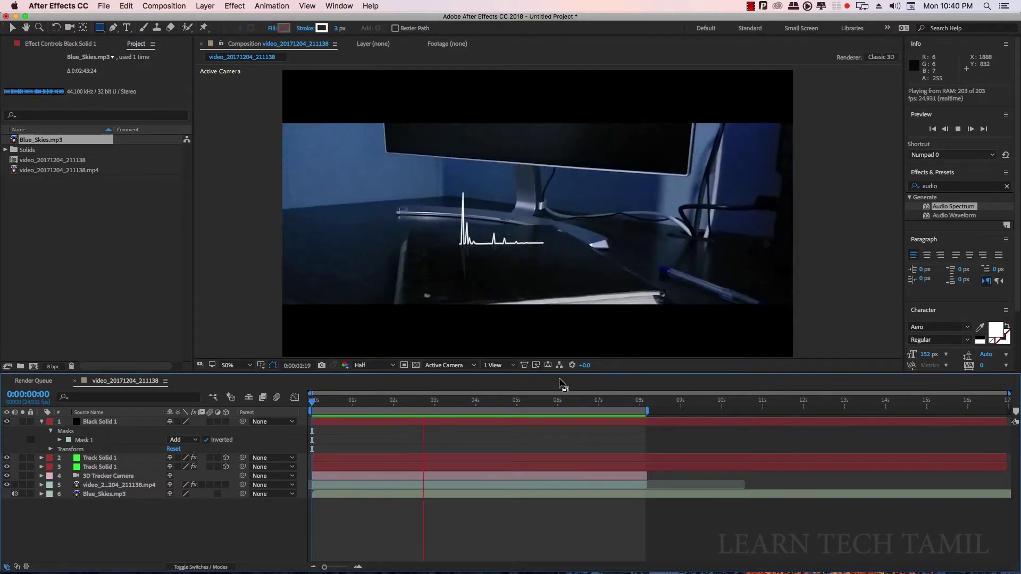
key("space")
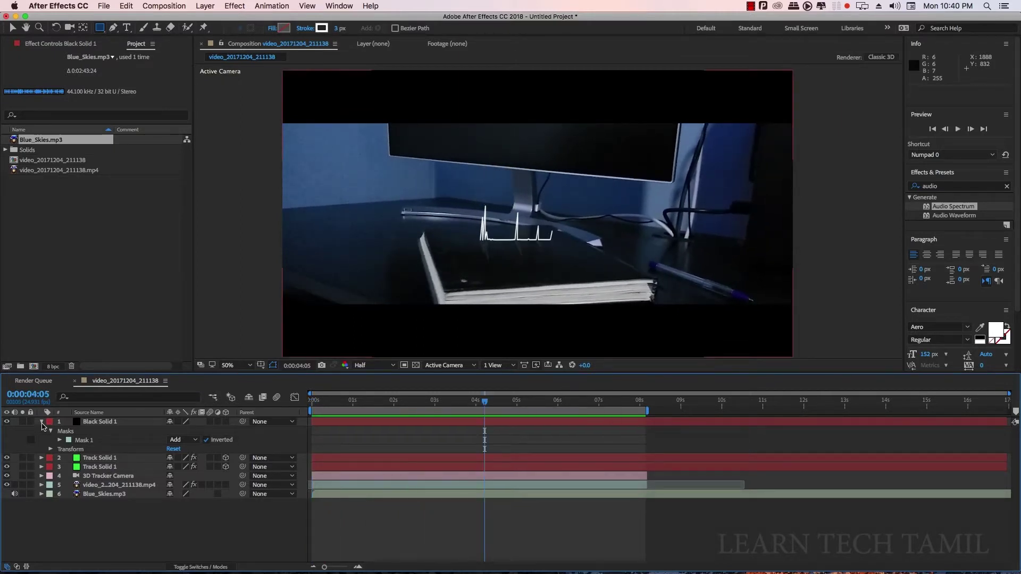
left_click(41, 422)
left_click_drag(88, 523, 111, 424)
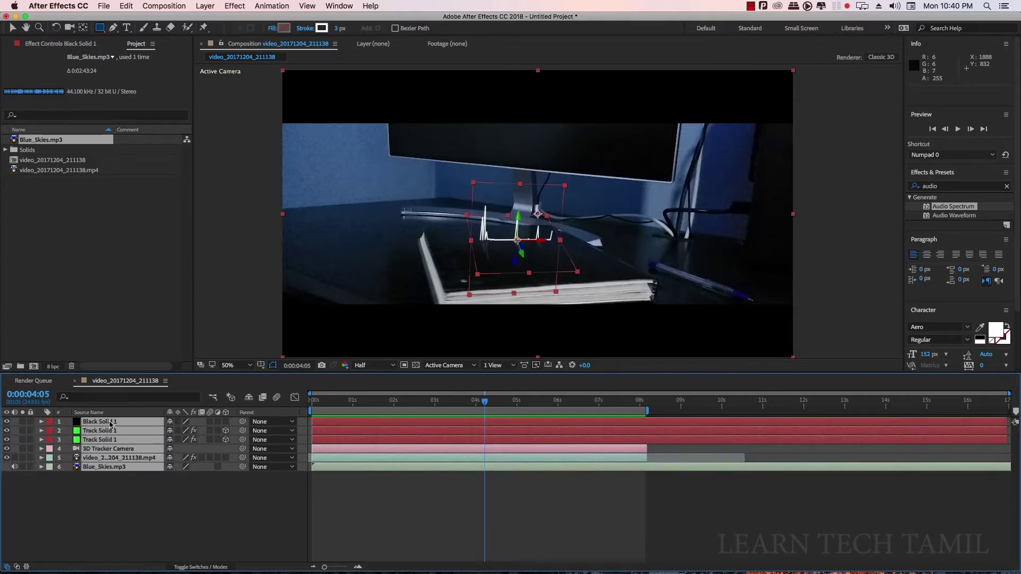
Pre-compose the six selected layers into a composition named Main Project and select it
right_click(140, 428)
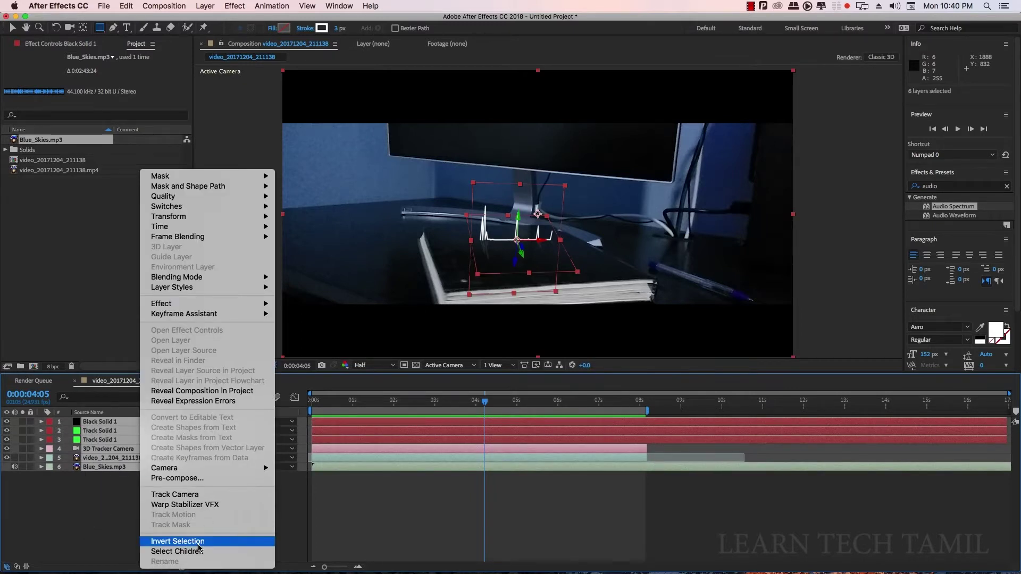
left_click(206, 477)
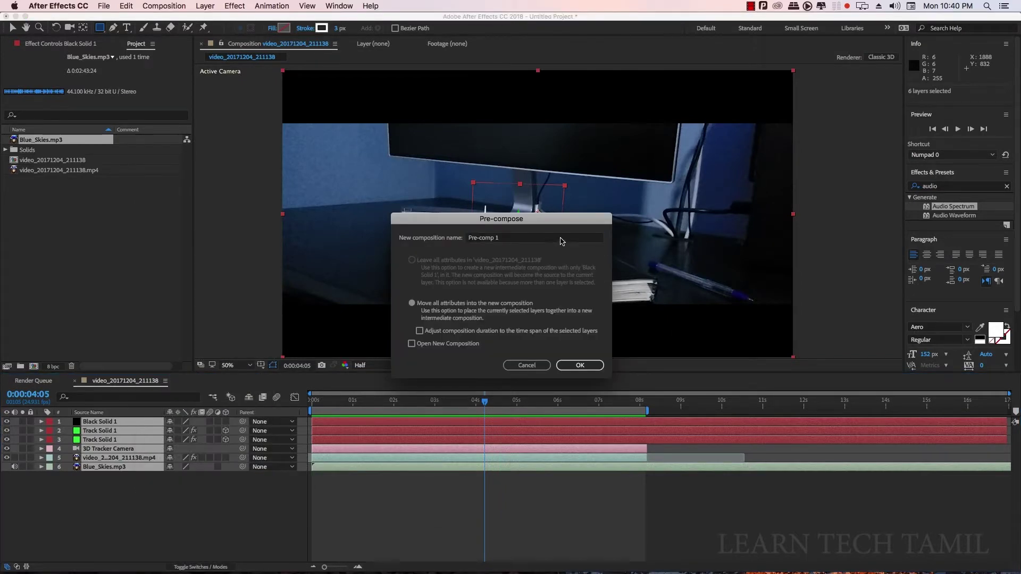
type("Main Project")
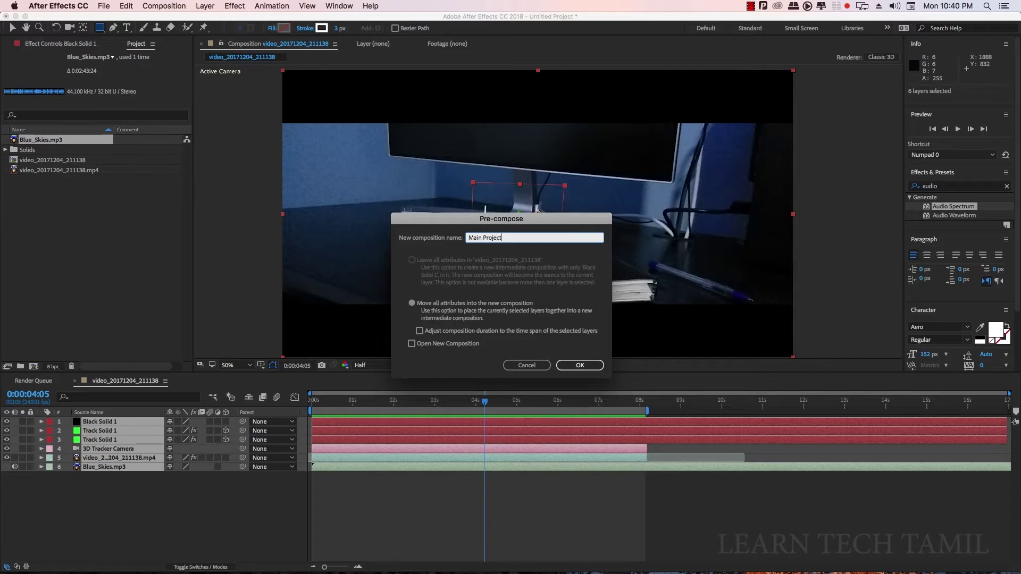
left_click(579, 366)
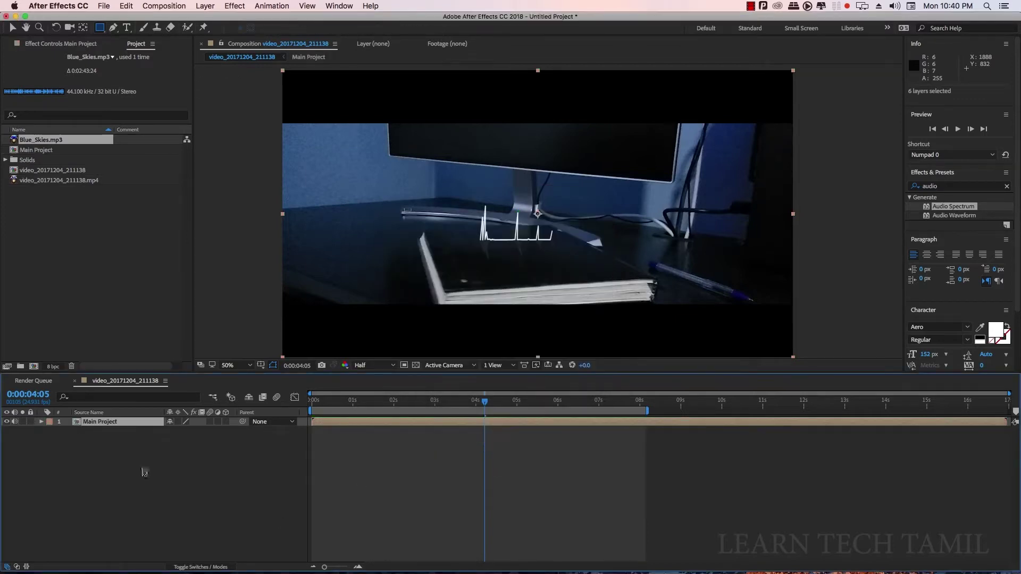
left_click(118, 425)
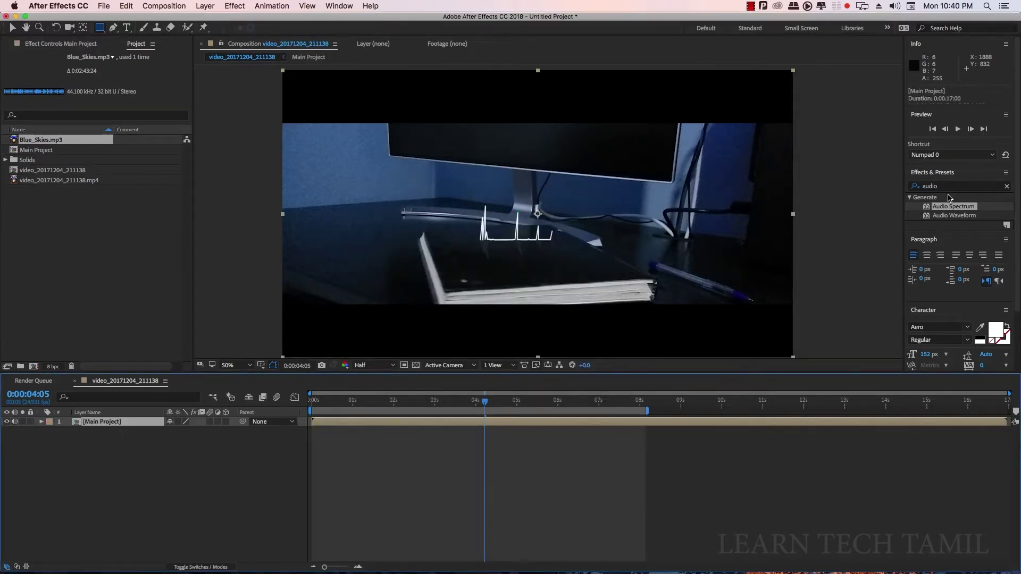
Search for Lumetri Color and apply it to the Main Project layer
left_click(961, 186)
key("BackSpace")
key("BackSpace")
key("BackSpace")
left_click(914, 186)
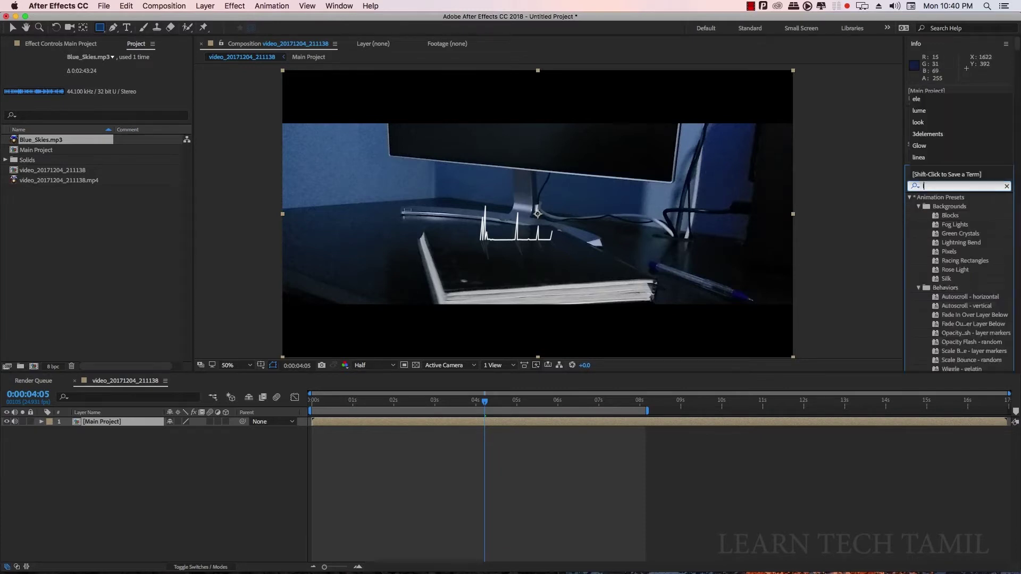
type("lume")
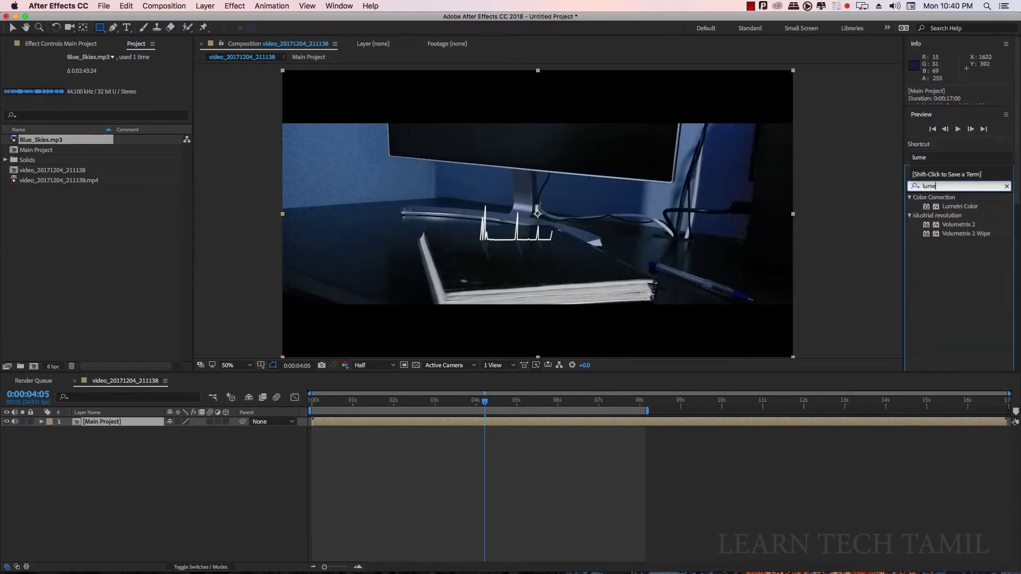
left_click_drag(961, 208, 123, 424)
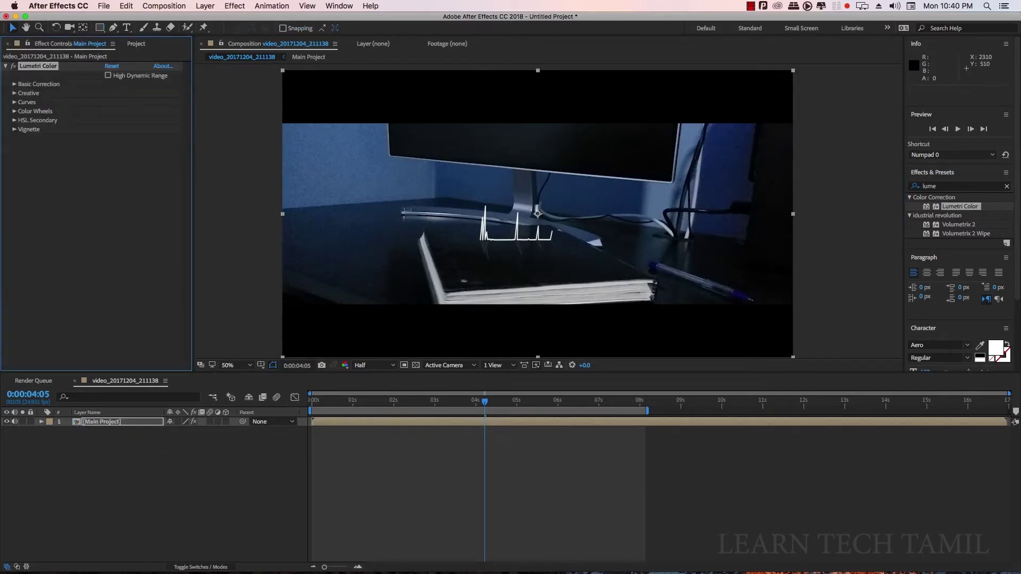
left_click(15, 84)
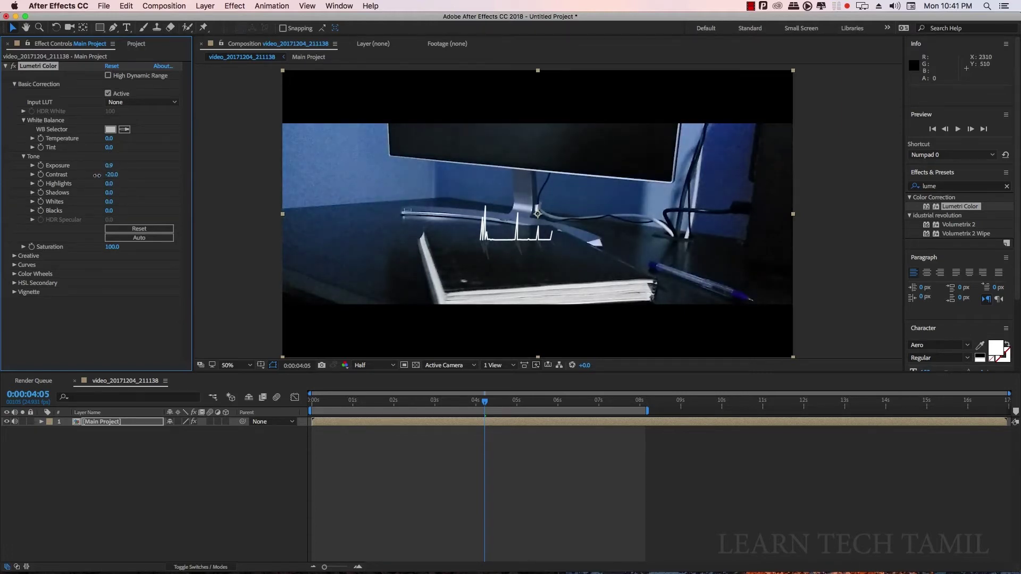
Set Lumetri Contrast 61, Shadows -3 and Saturation 300, then preview the graded shot
left_click_drag(96, 176, 183, 174)
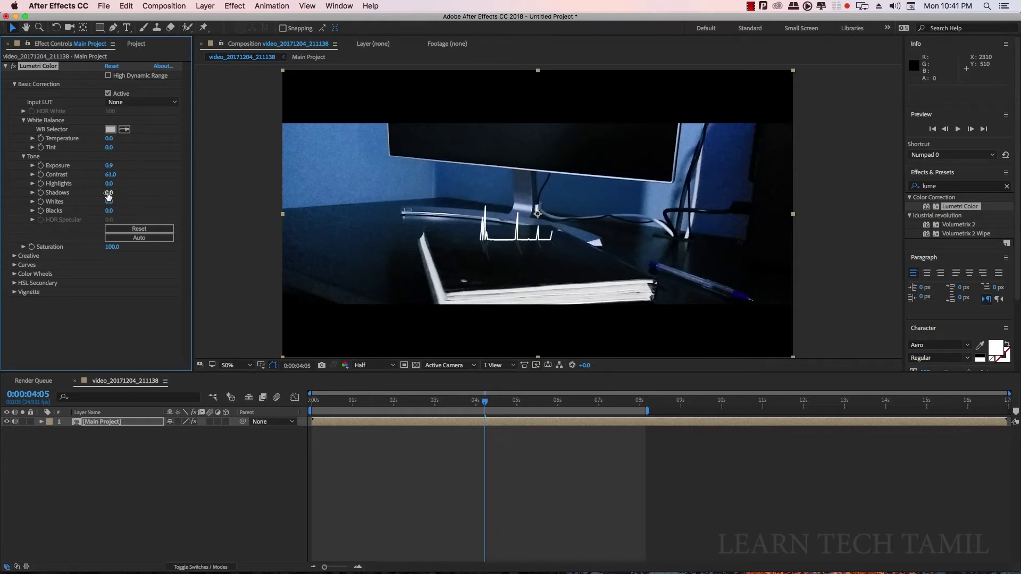
left_click_drag(101, 192, 88, 193)
left_click_drag(178, 246, 229, 243)
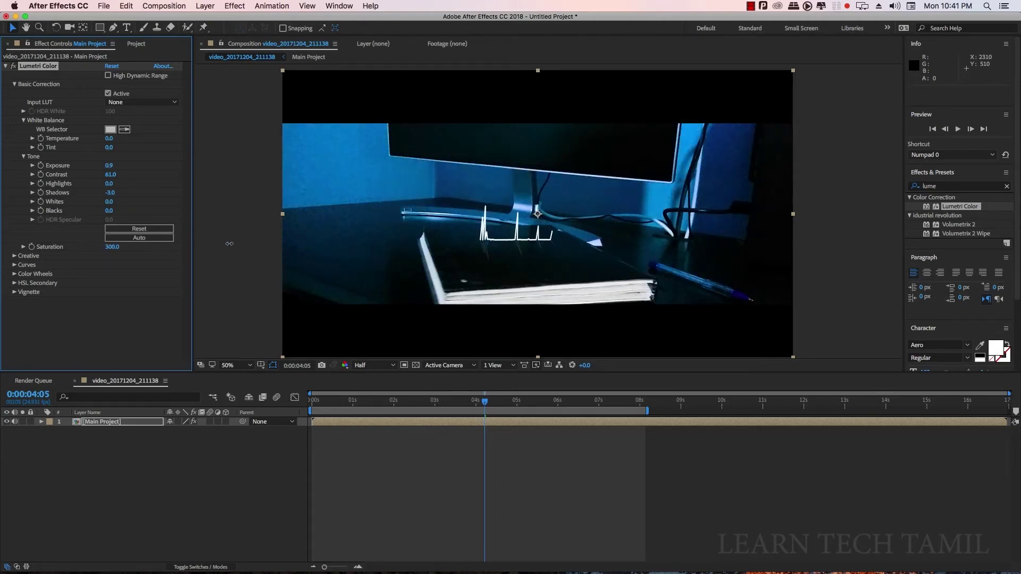
key("space")
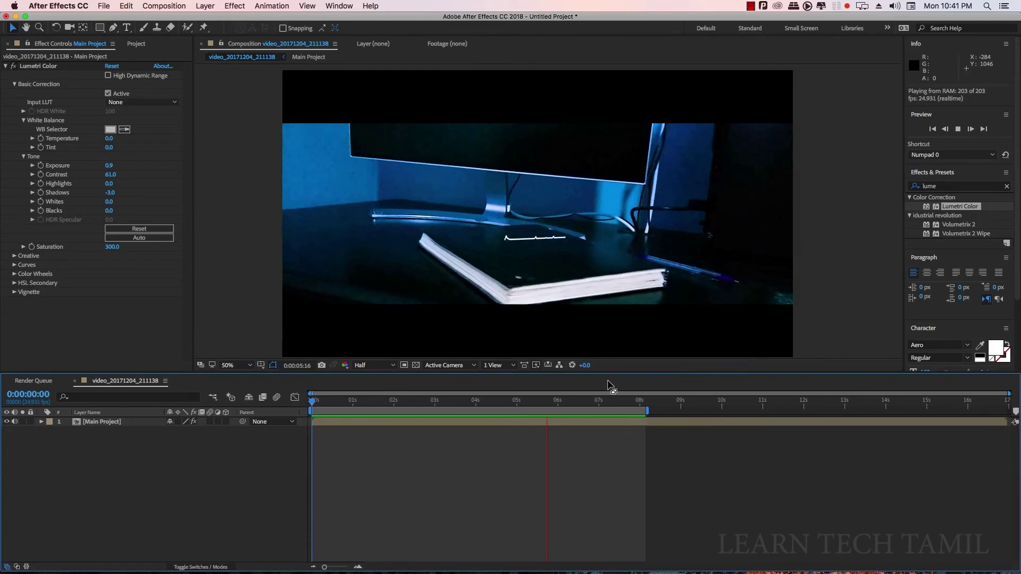
key("space")
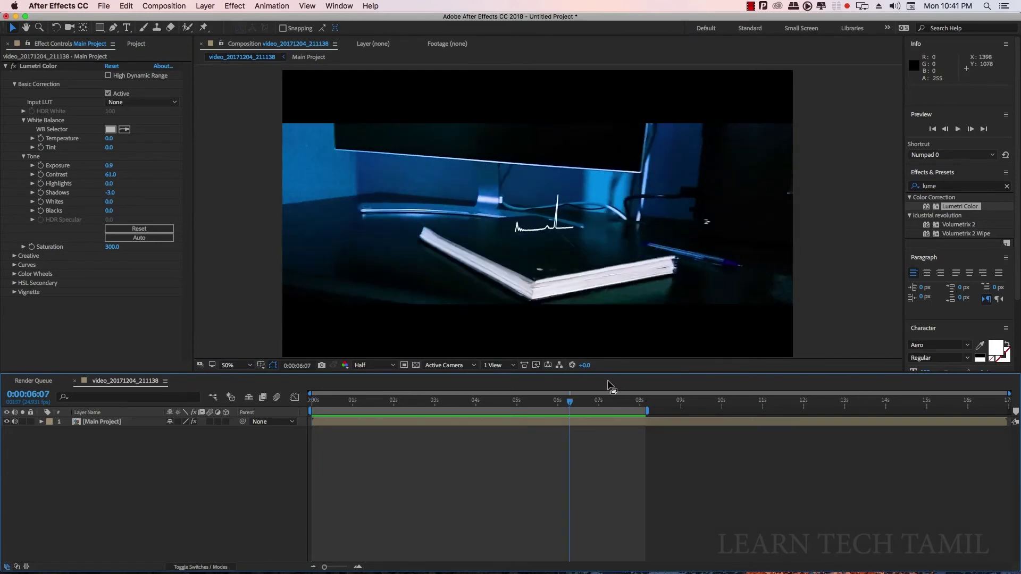